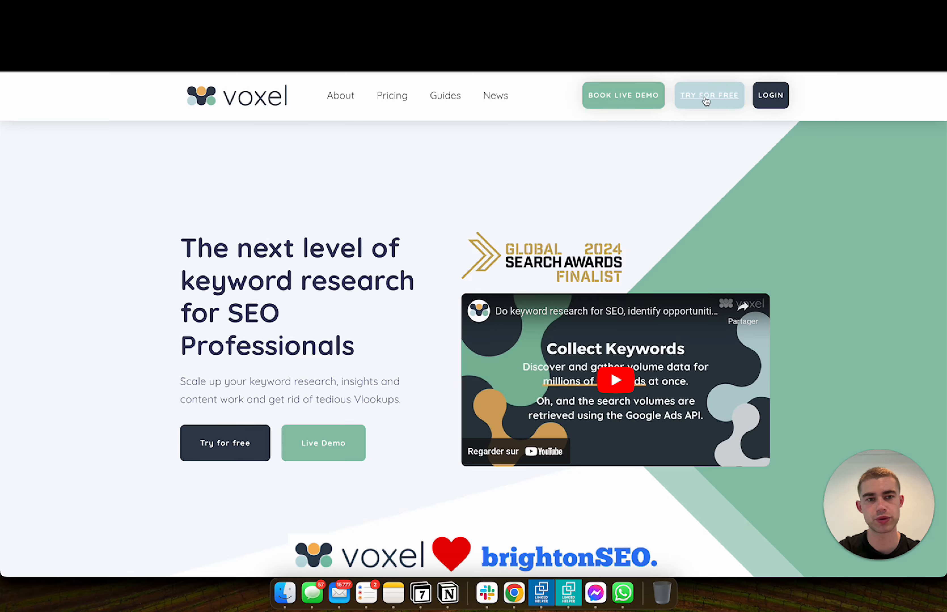
Register for the free Voxel trial using the existing Google account and authorise the sign-in.
{"action": "left_click", "coordinate": [622, 223]}
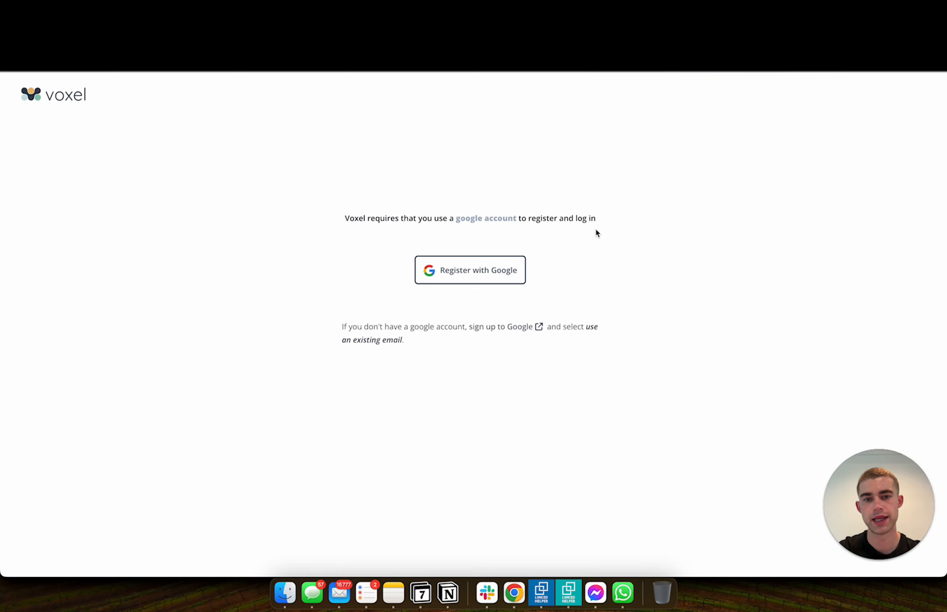
{"action": "left_click", "coordinate": [456, 278]}
{"action": "left_click", "coordinate": [501, 285]}
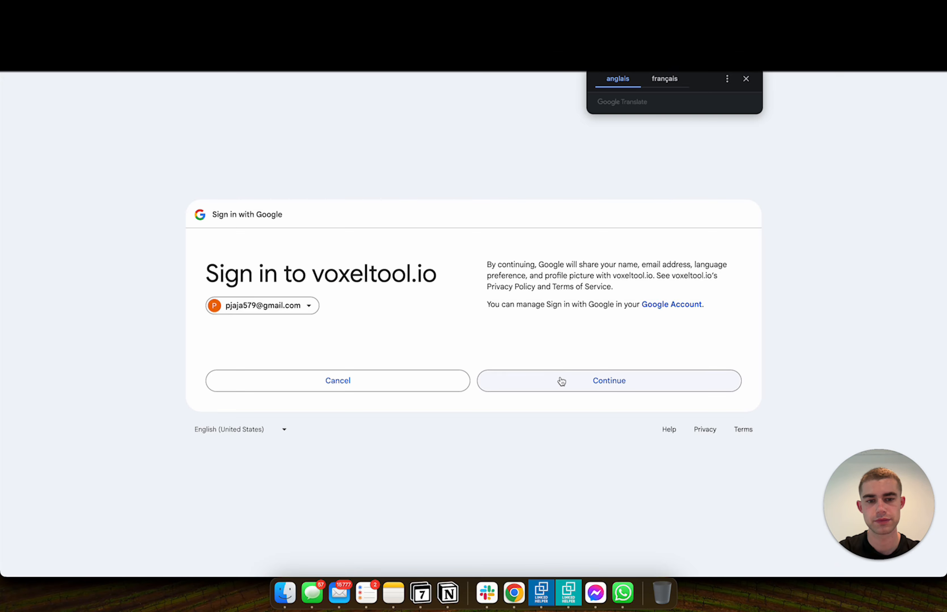
{"action": "left_click", "coordinate": [561, 381]}
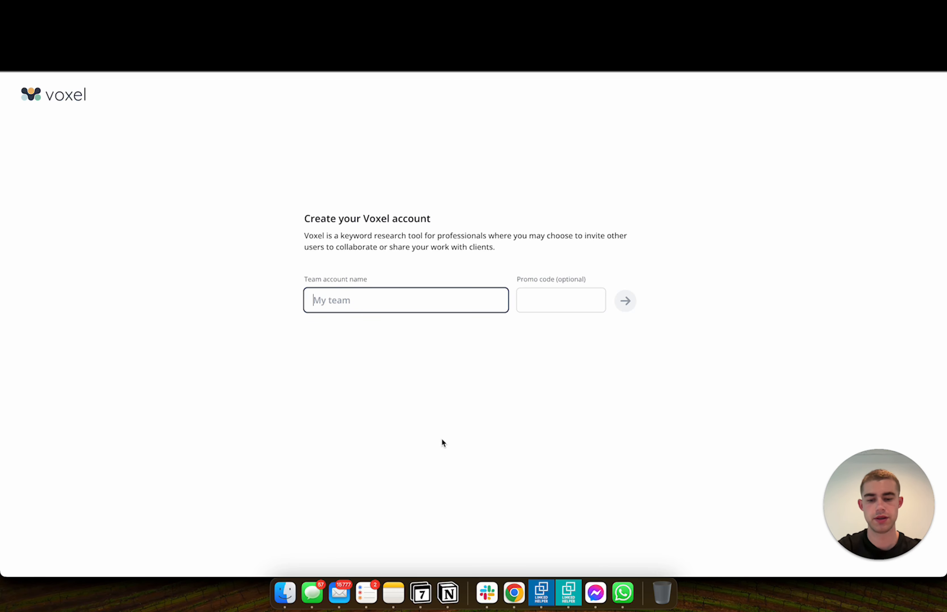
Create the team account "Test Démo SEO", skip inviting team members and start using Voxel.
{"action": "type", "text": "Test Démo SEO"}
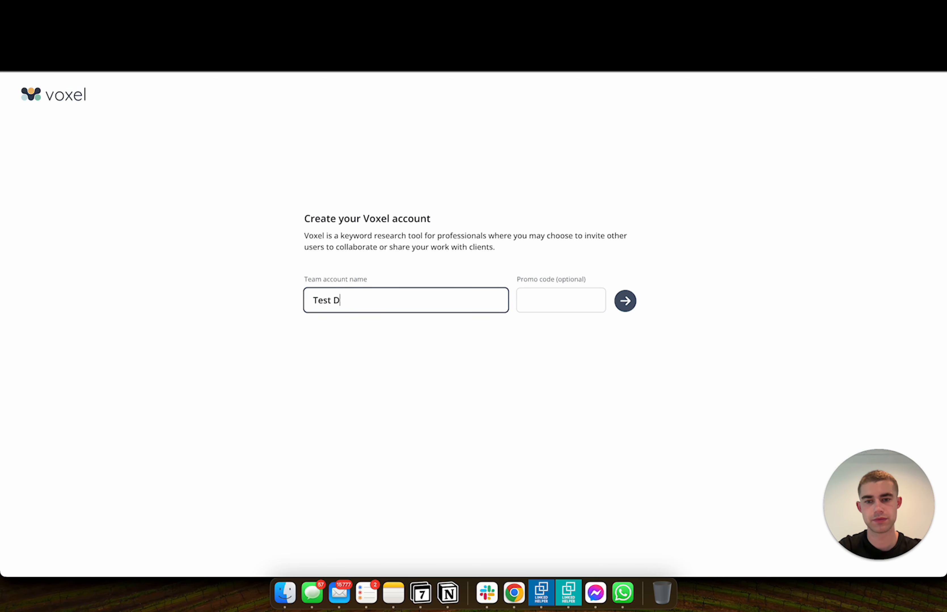
{"action": "key", "text": "BackSpace"}
{"action": "type", "text": "O"}
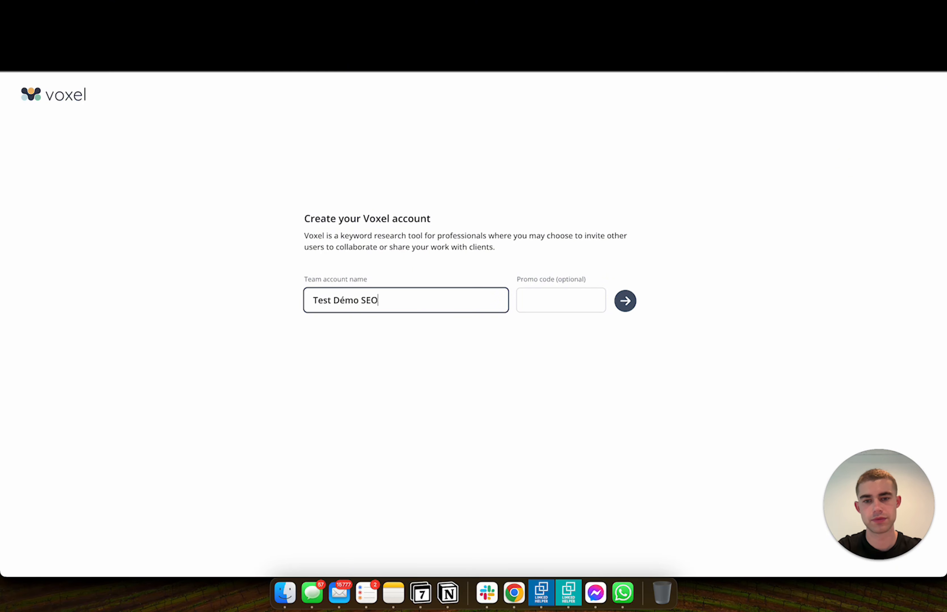
{"action": "left_click", "coordinate": [629, 300]}
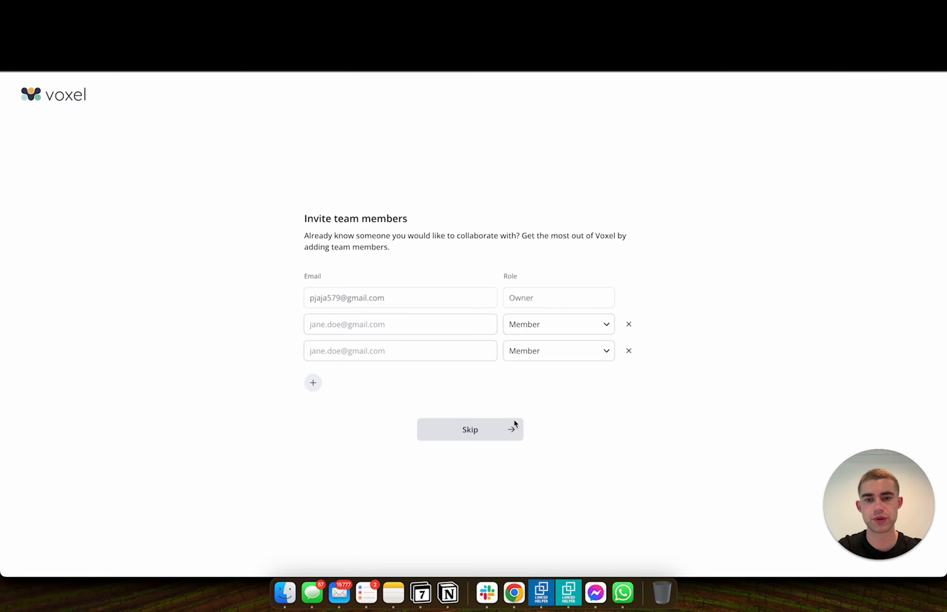
{"action": "left_click", "coordinate": [504, 433]}
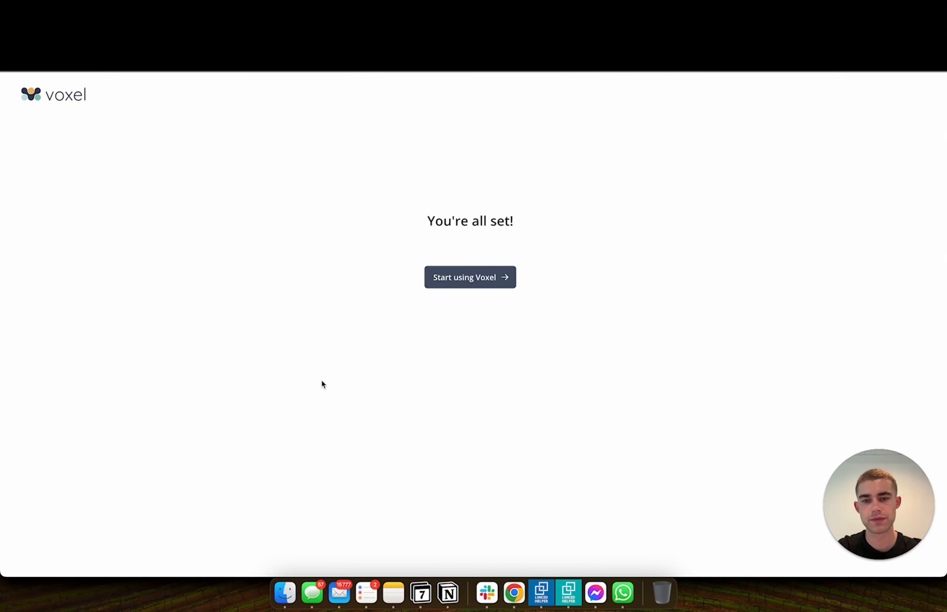
{"action": "left_click", "coordinate": [445, 287]}
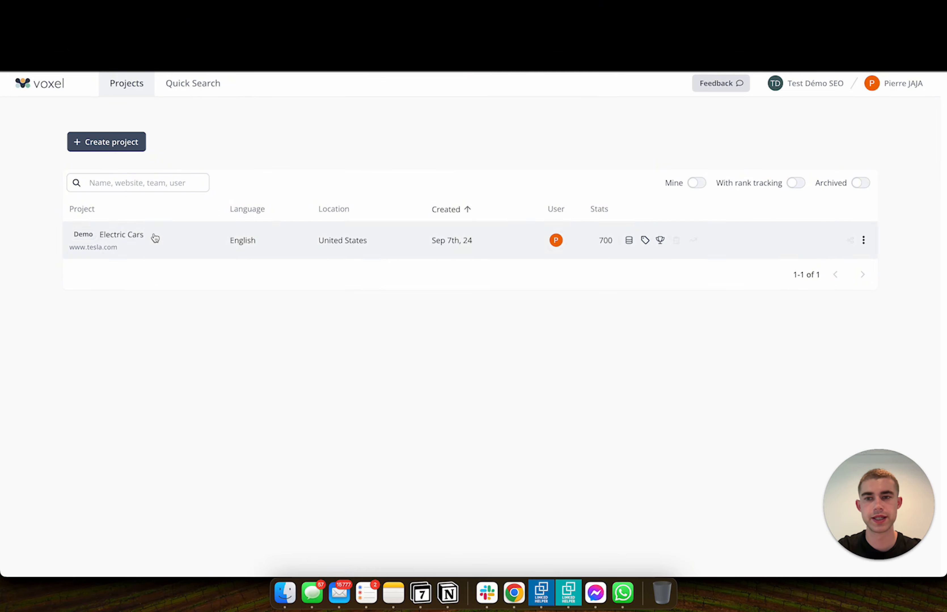
Start a new project named "Formation SEO" with French as the keyword language.
{"action": "left_click", "coordinate": [102, 149]}
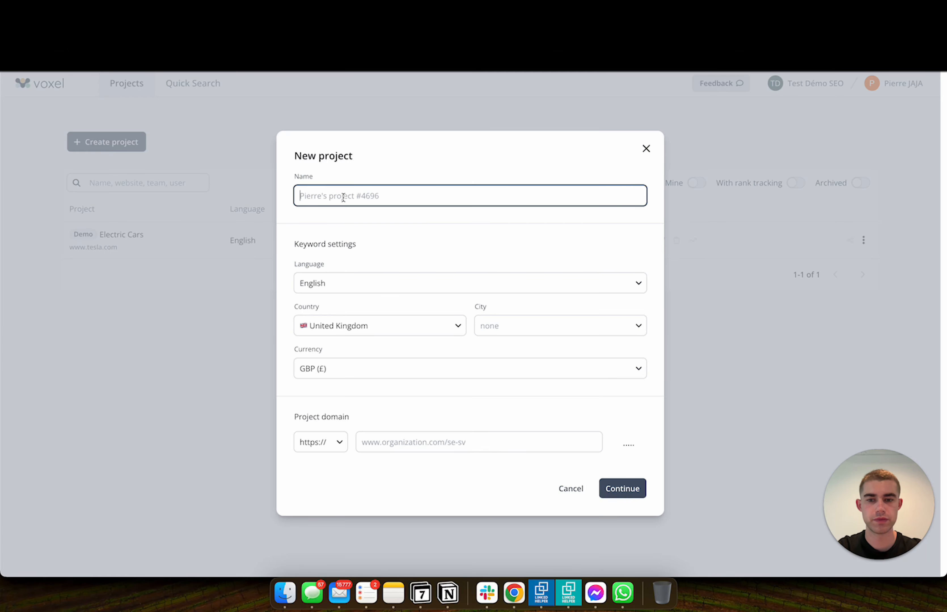
{"action": "type", "text": "Formation SEO"}
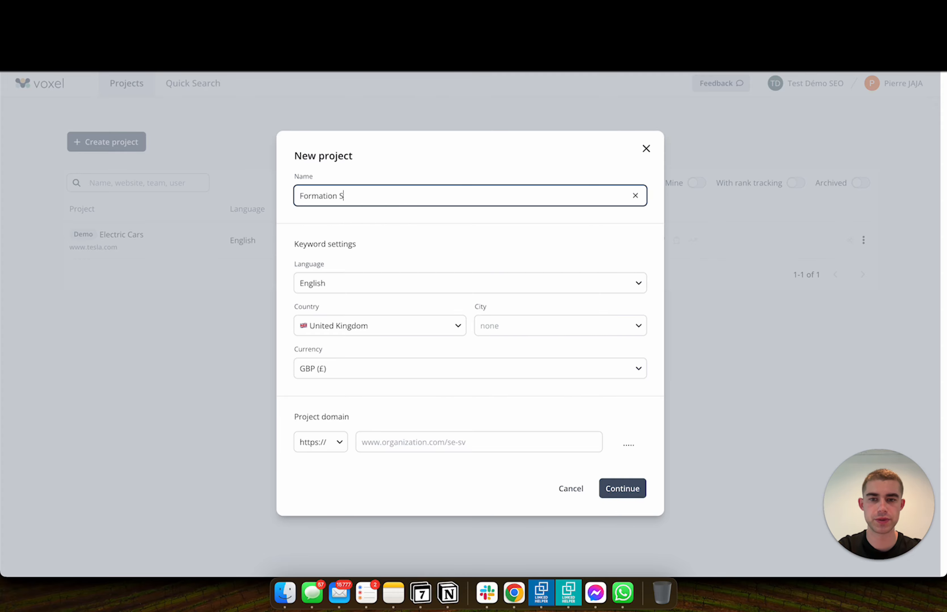
{"action": "left_click", "coordinate": [360, 292]}
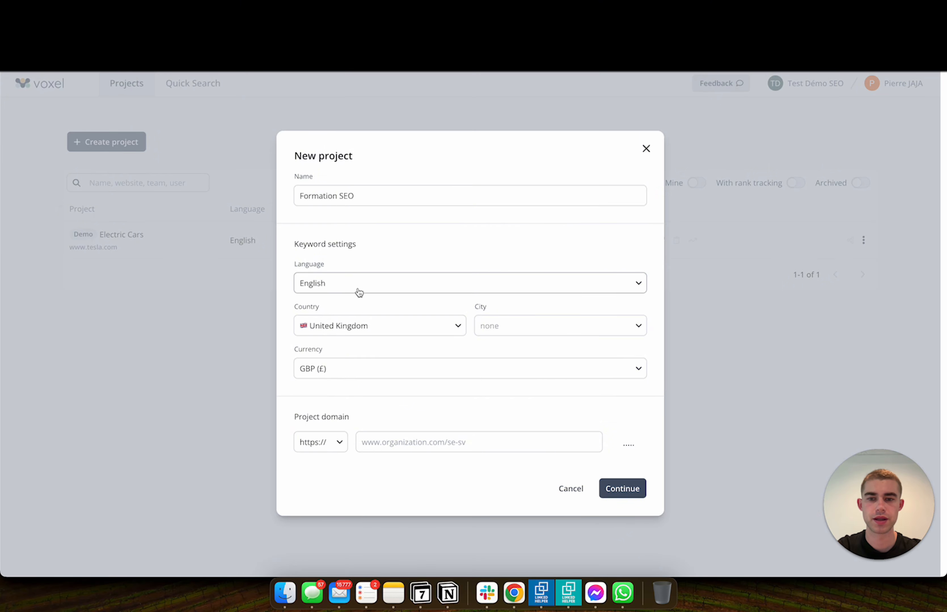
{"action": "type", "text": "fra"}
{"action": "key", "text": "Return"}
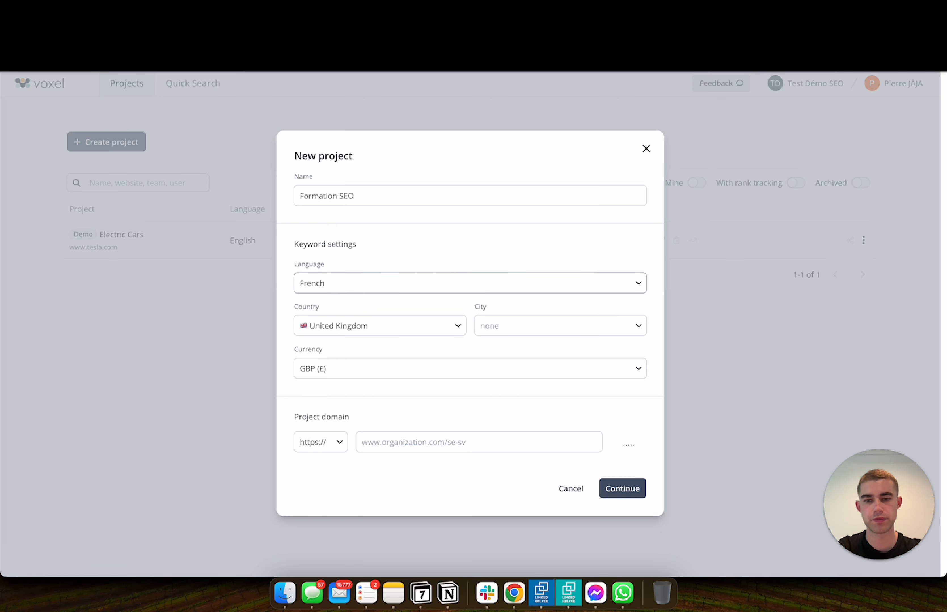
Set the new project's country to France and its currency to EUR (€).
{"action": "left_click", "coordinate": [351, 333]}
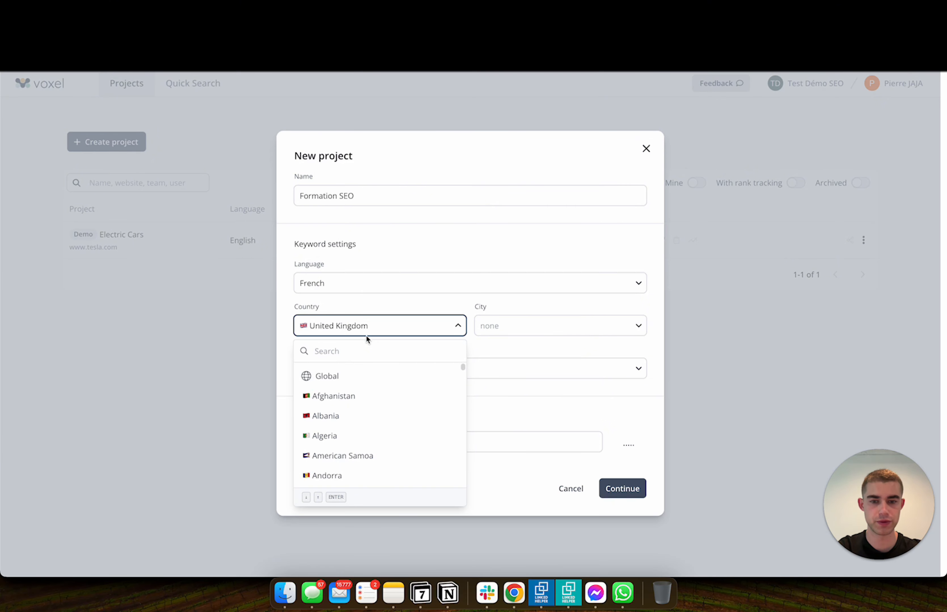
{"action": "type", "text": "franc"}
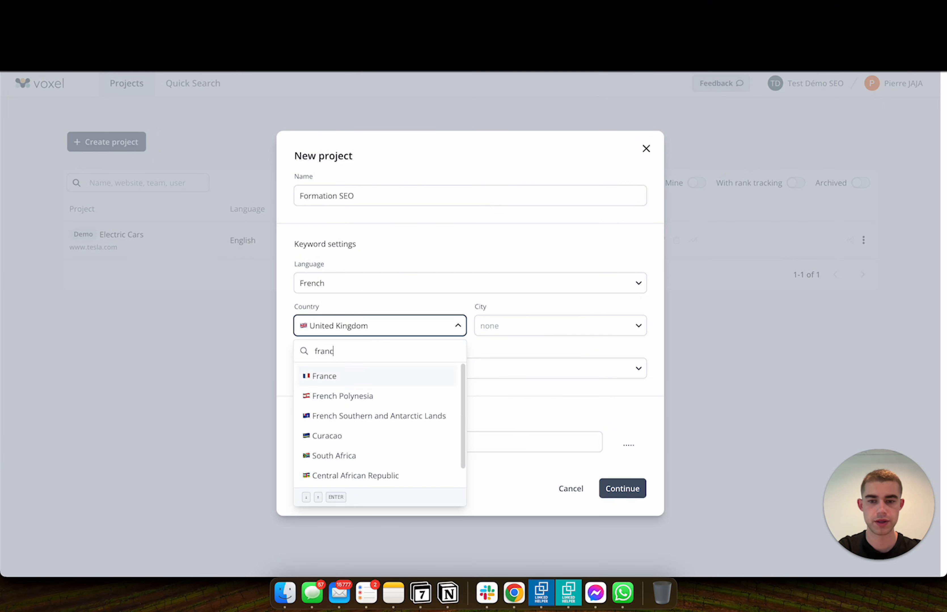
{"action": "type", "text": "e"}
{"action": "key", "text": "Return"}
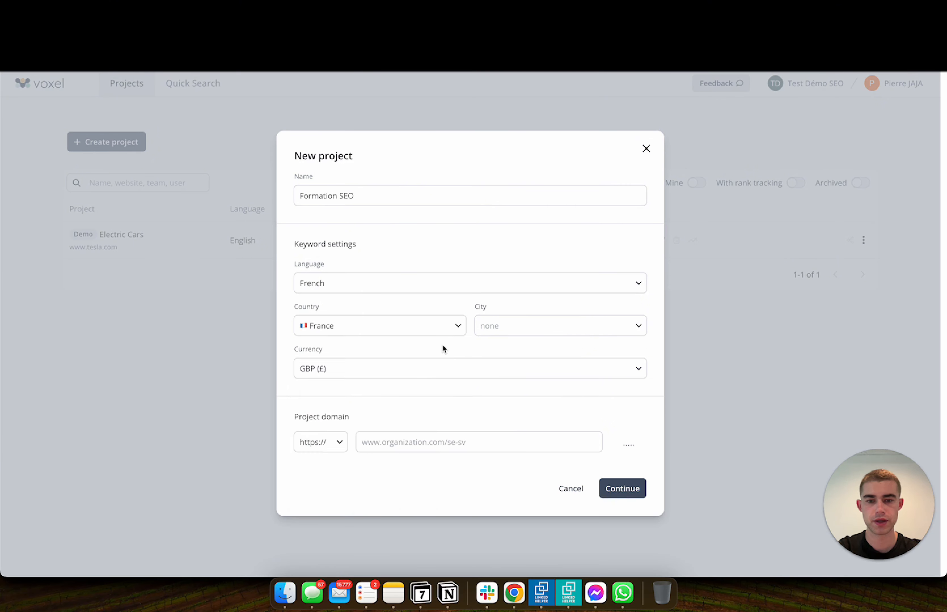
{"action": "left_click", "coordinate": [507, 370]}
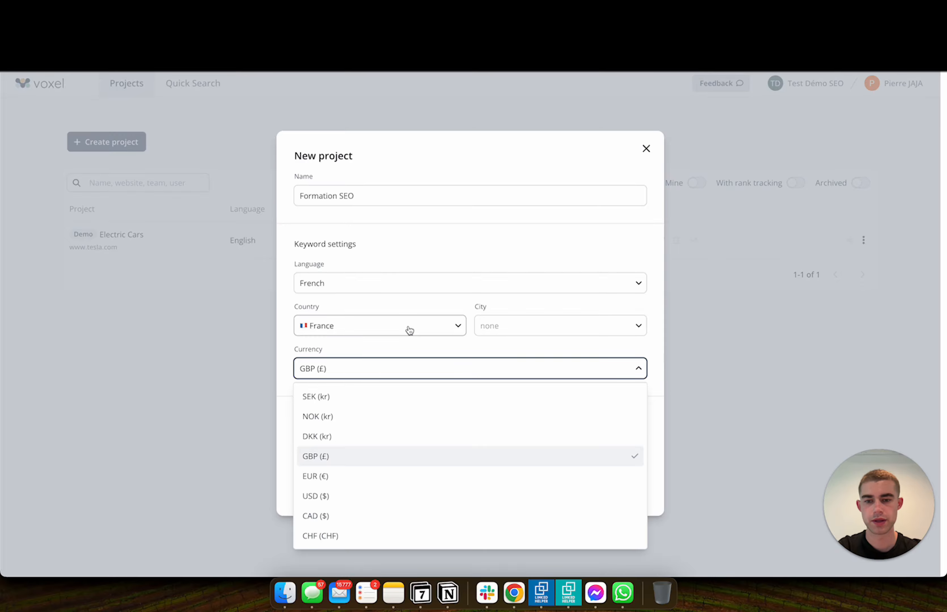
{"action": "left_click", "coordinate": [445, 476]}
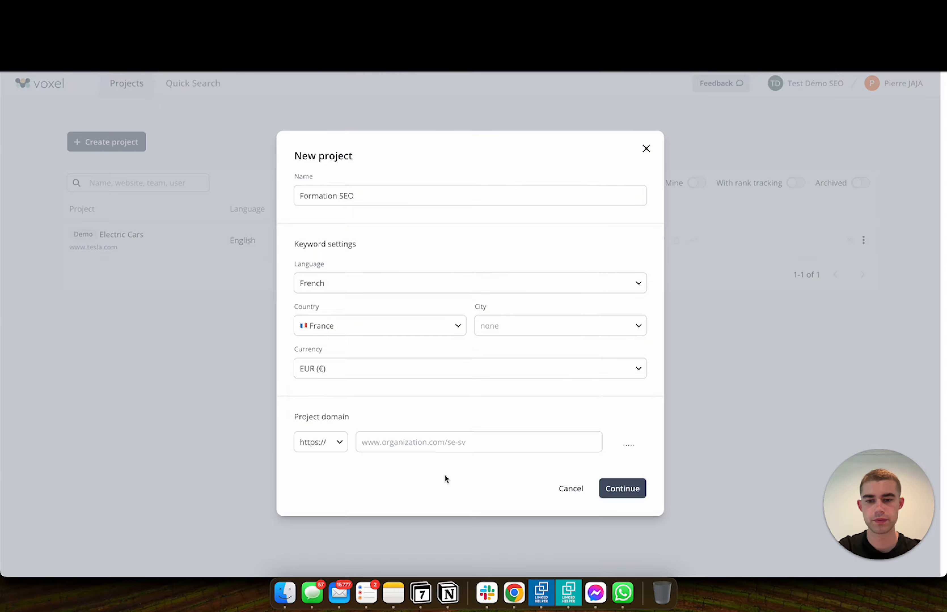
Enter livementor.com as the project domain and check its HTTP response status.
{"action": "left_click", "coordinate": [481, 439]}
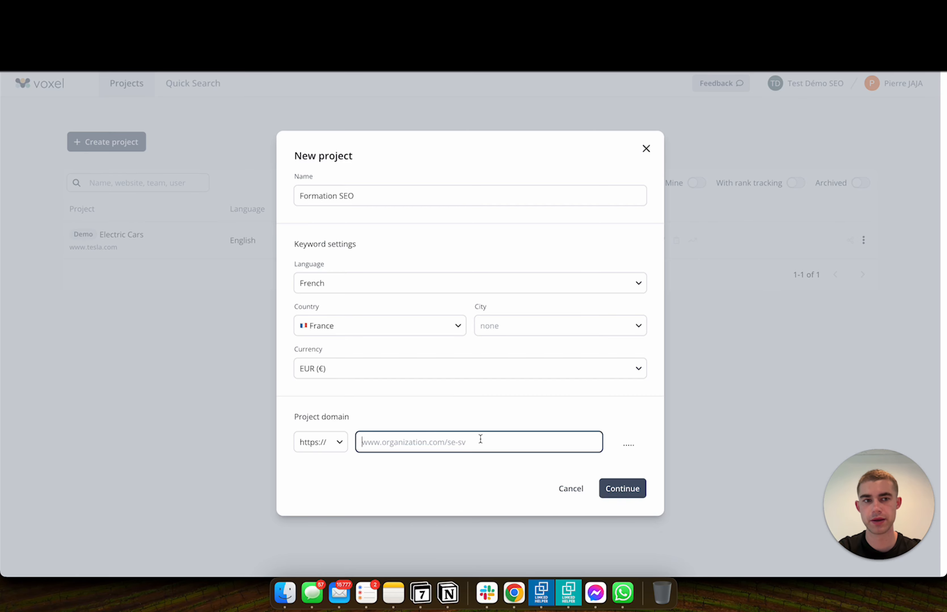
{"action": "type", "text": "livementor"}
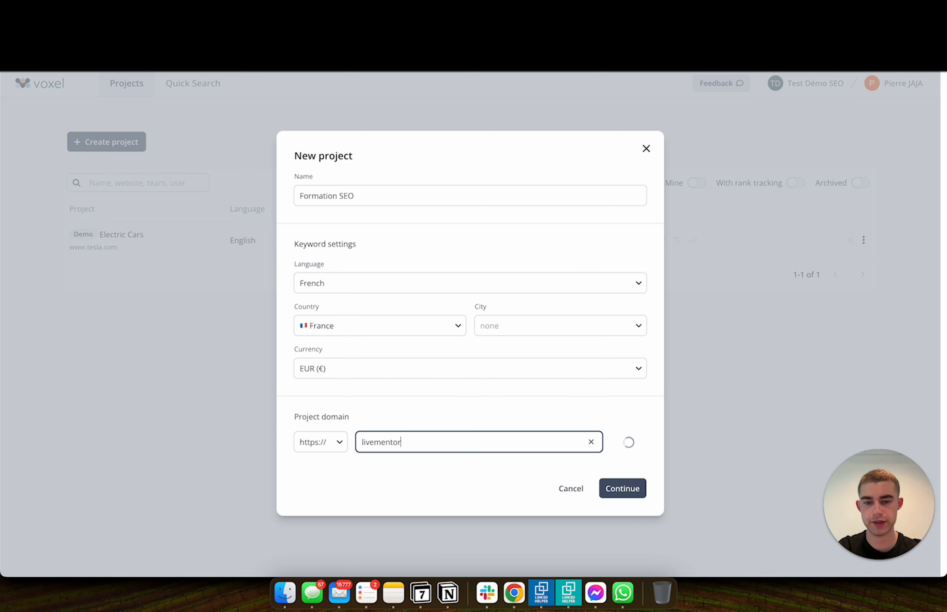
{"action": "type", "text": ".com"}
{"action": "left_click", "coordinate": [487, 424]}
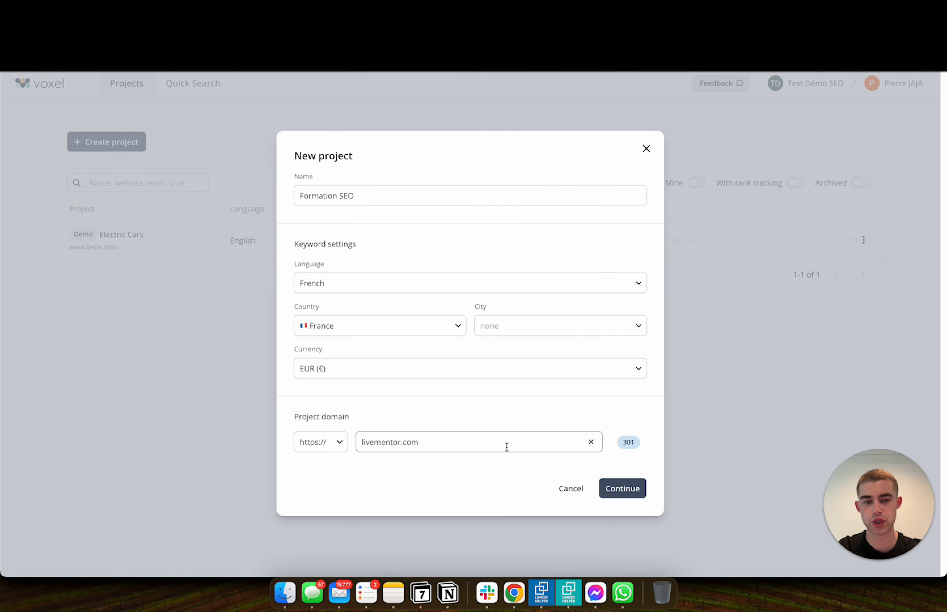
{"action": "mouse_move", "coordinate": [633, 442]}
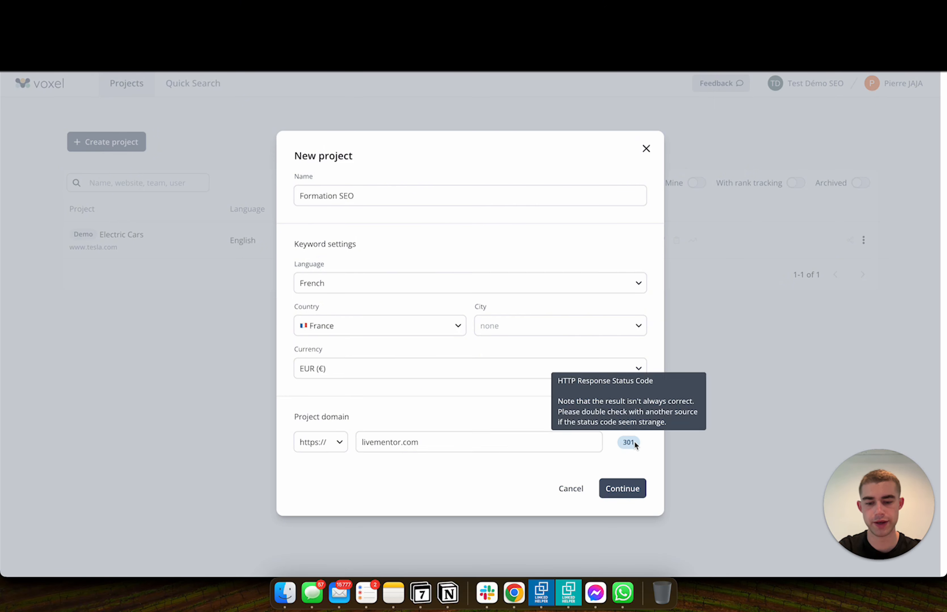
Search Google for livementor in a new browser tab and open the company's official website.
{"action": "key", "text": "super+t"}
{"action": "type", "text": "livementor"}
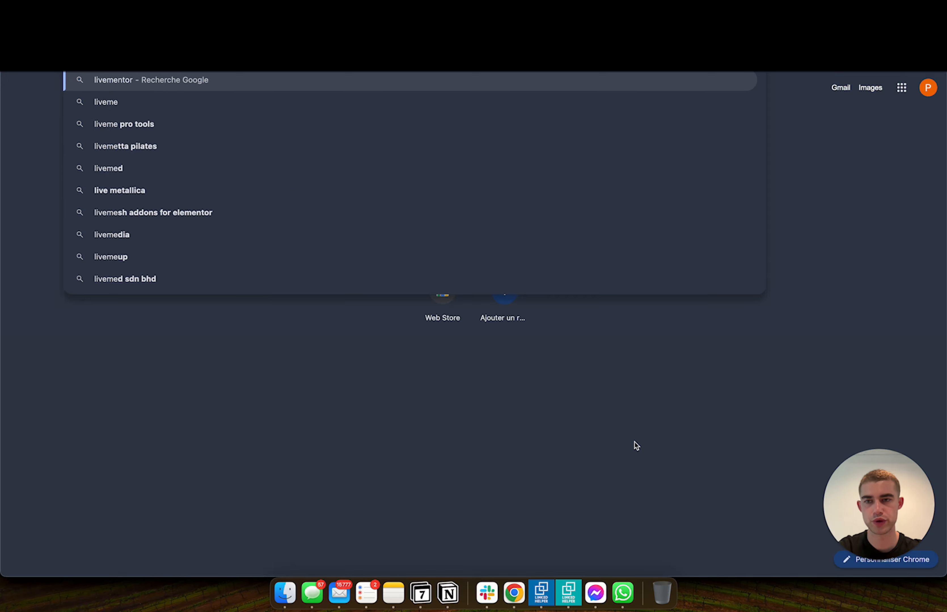
{"action": "key", "text": "Return"}
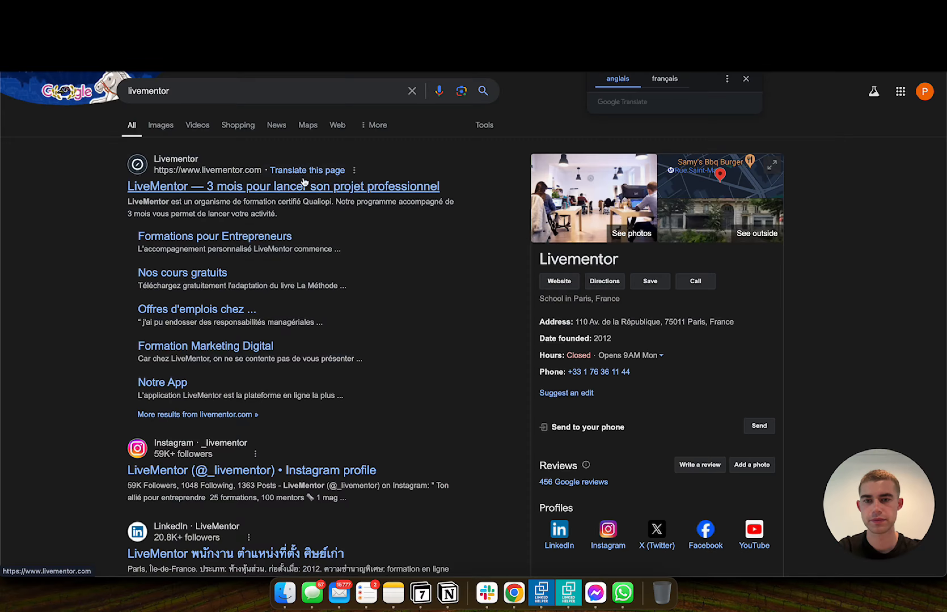
{"action": "left_click", "coordinate": [305, 184]}
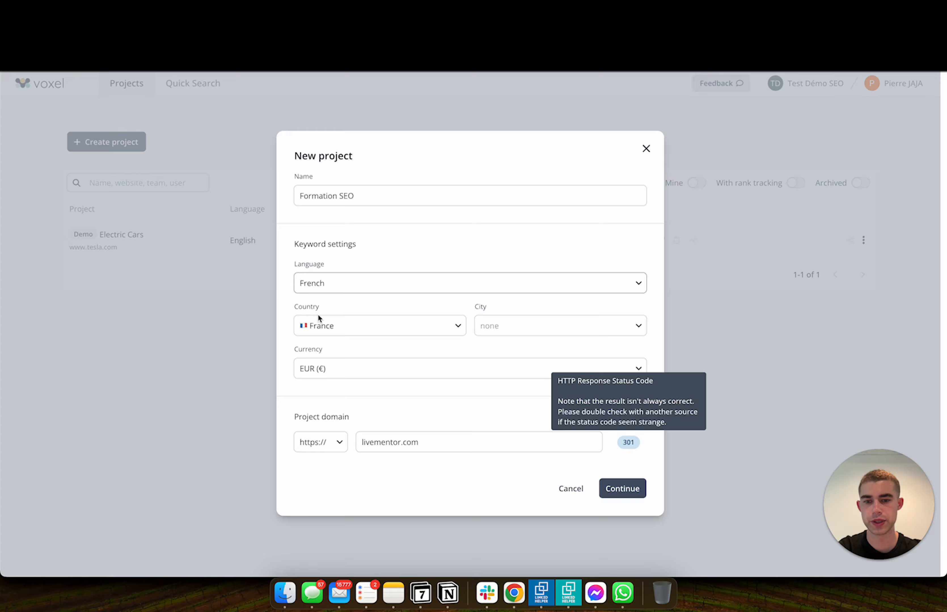
{"action": "left_click", "coordinate": [392, 438]}
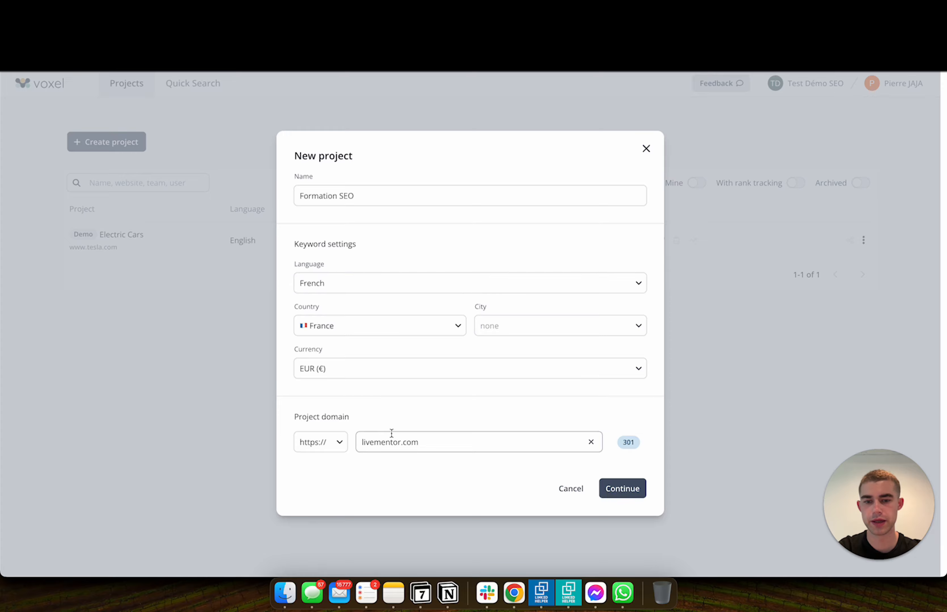
{"action": "double_click", "coordinate": [390, 438]}
{"action": "type", "text": "www.livementor.com/"}
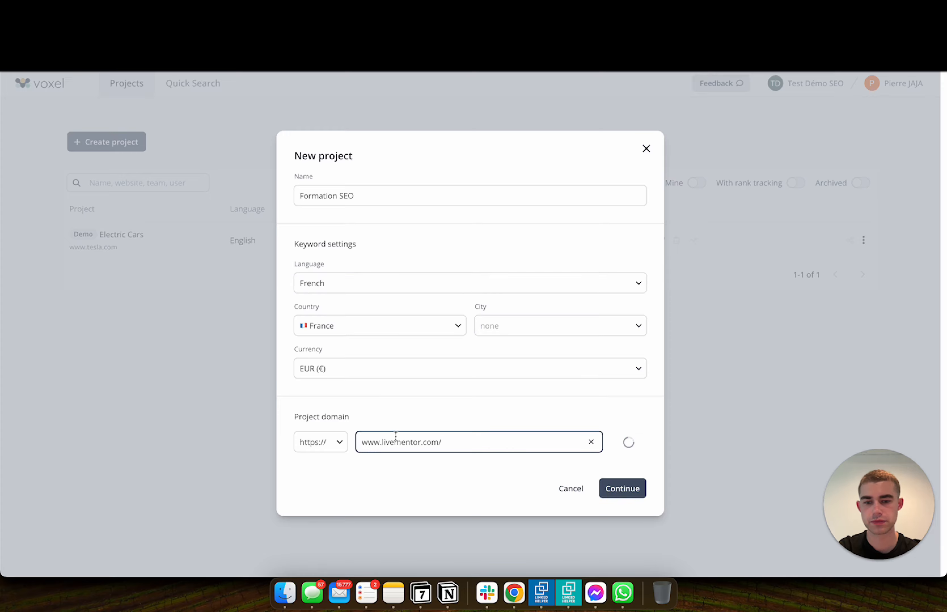
{"action": "left_click", "coordinate": [504, 477]}
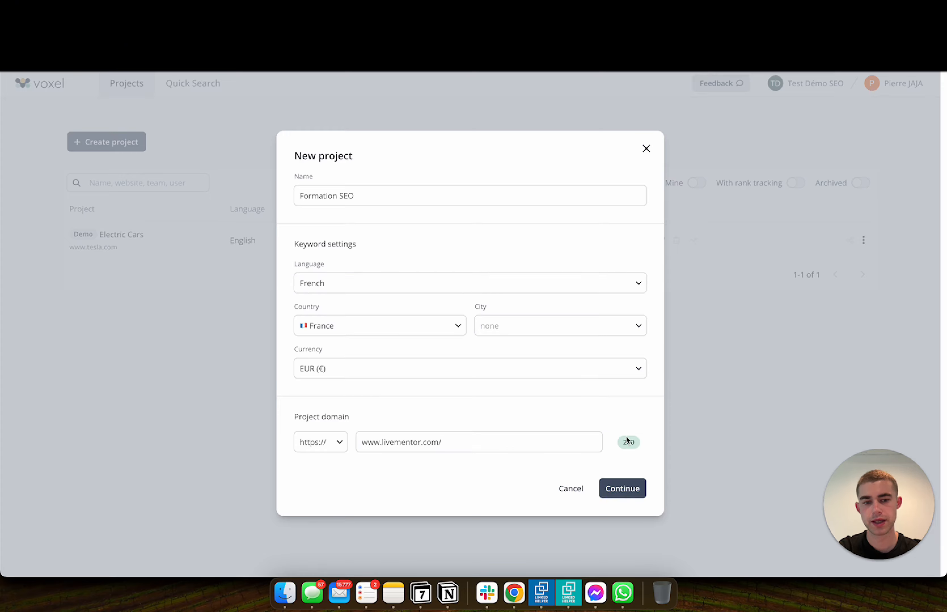
{"action": "mouse_move", "coordinate": [639, 444]}
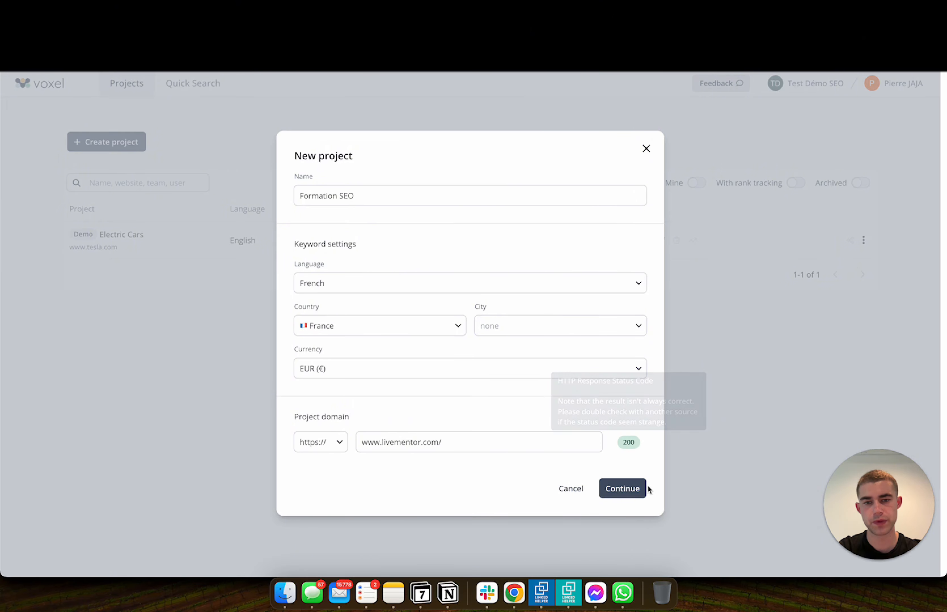
{"action": "left_click", "coordinate": [636, 488]}
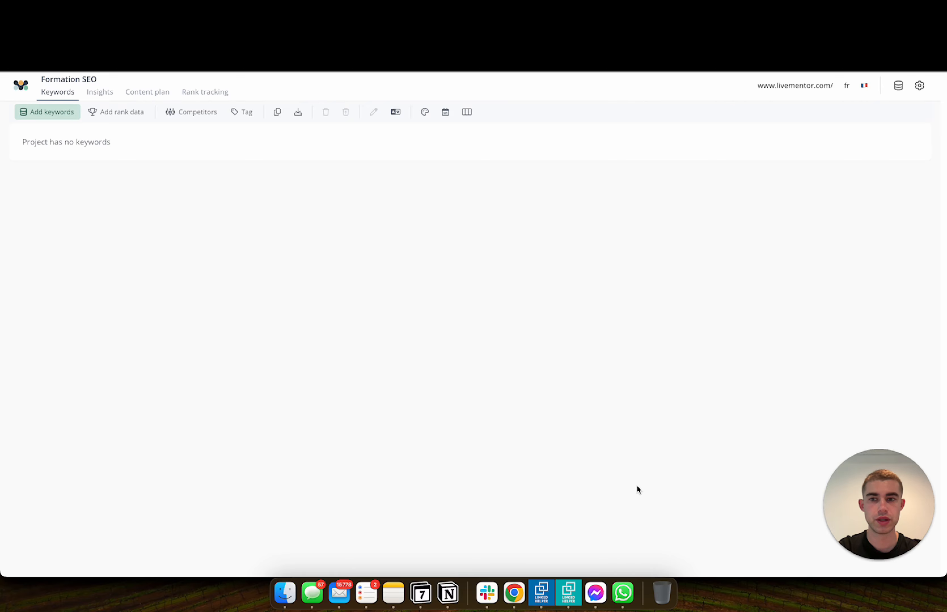
Start a Combination Ideas keyword search and enter "formation seo" as the first entry of word group A.
{"action": "left_click", "coordinate": [57, 116]}
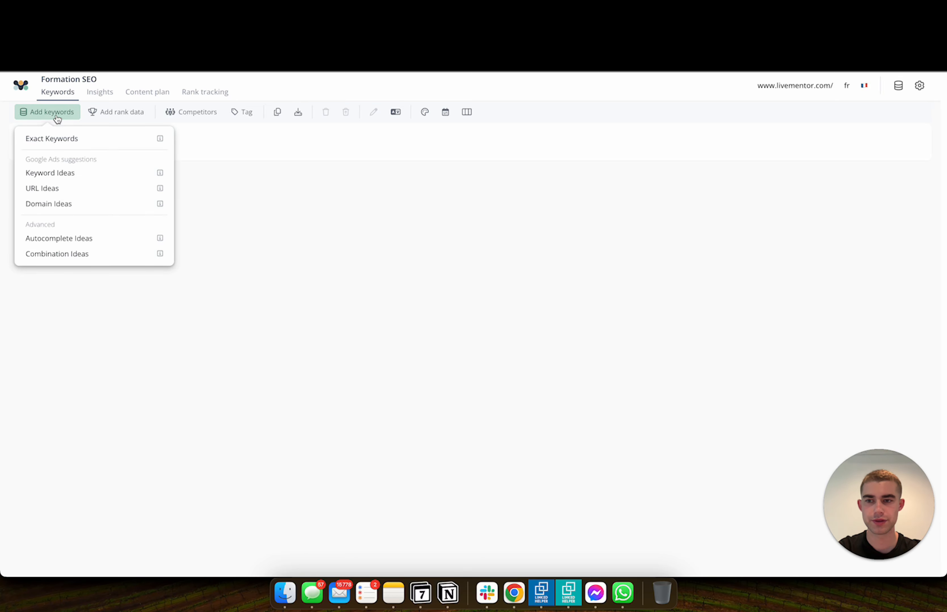
{"action": "left_click", "coordinate": [99, 260]}
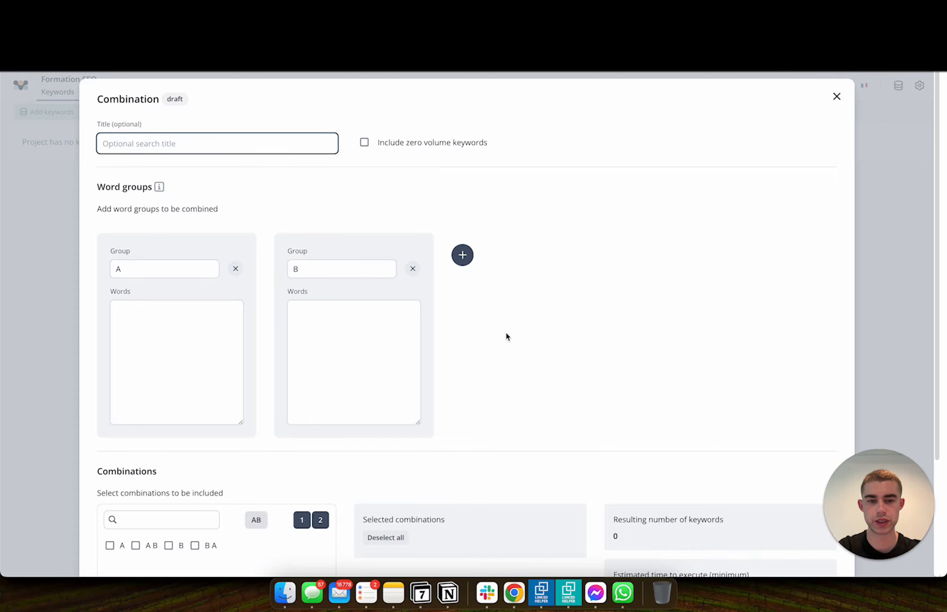
{"action": "left_click", "coordinate": [194, 342]}
{"action": "type", "text": "forma"}
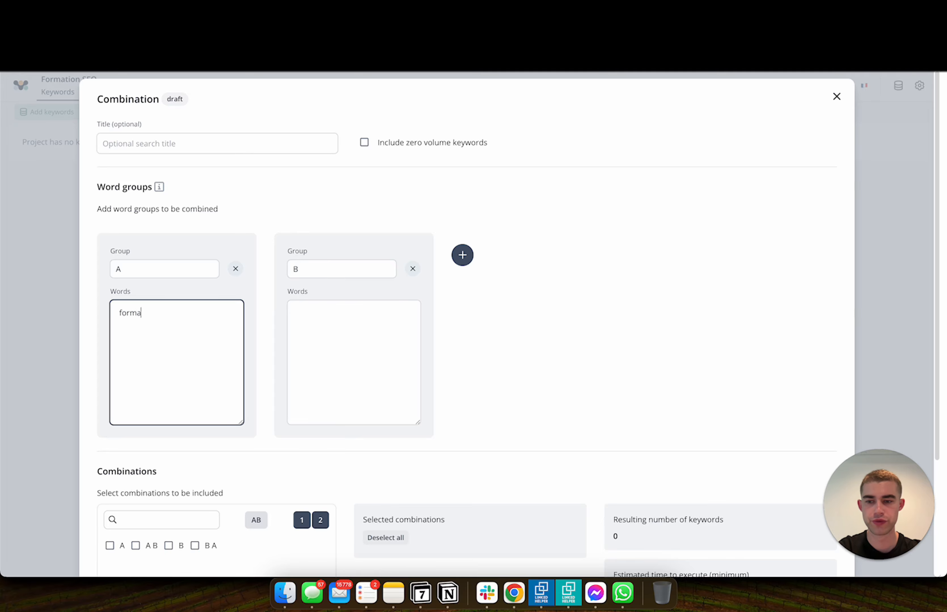
{"action": "type", "text": "tion seo"}
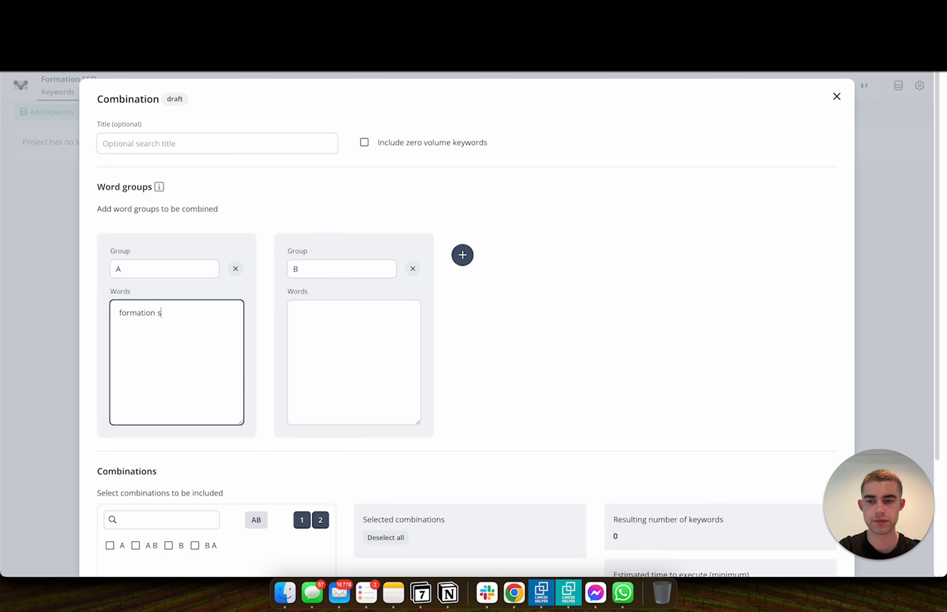
{"action": "key", "text": "Tab"}
{"action": "key", "text": "Tab"}
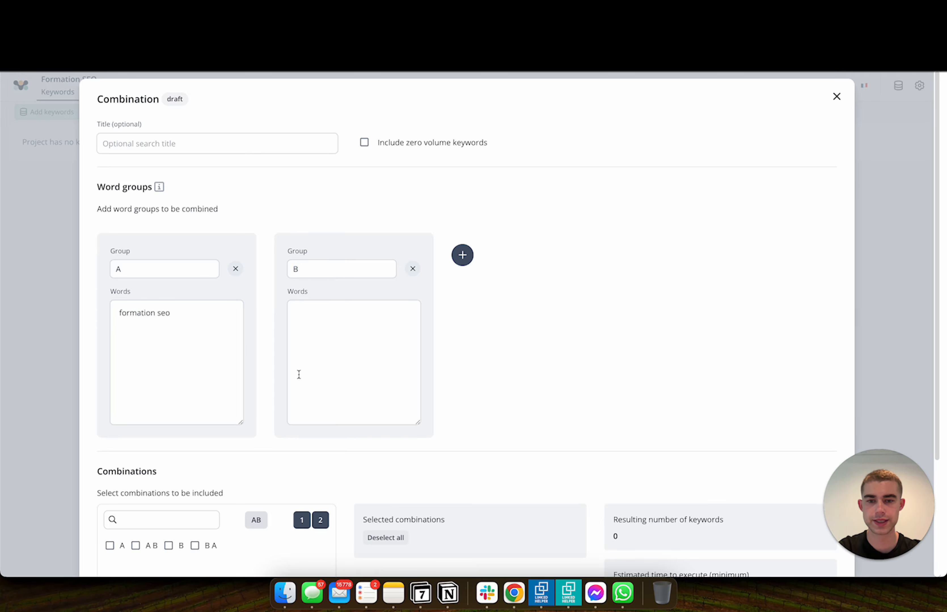
Add "agence seo" as the second entry of word group A.
{"action": "left_click", "coordinate": [312, 361]}
{"action": "left_click", "coordinate": [203, 352]}
{"action": "key", "text": "Return"}
{"action": "type", "text": "agence"}
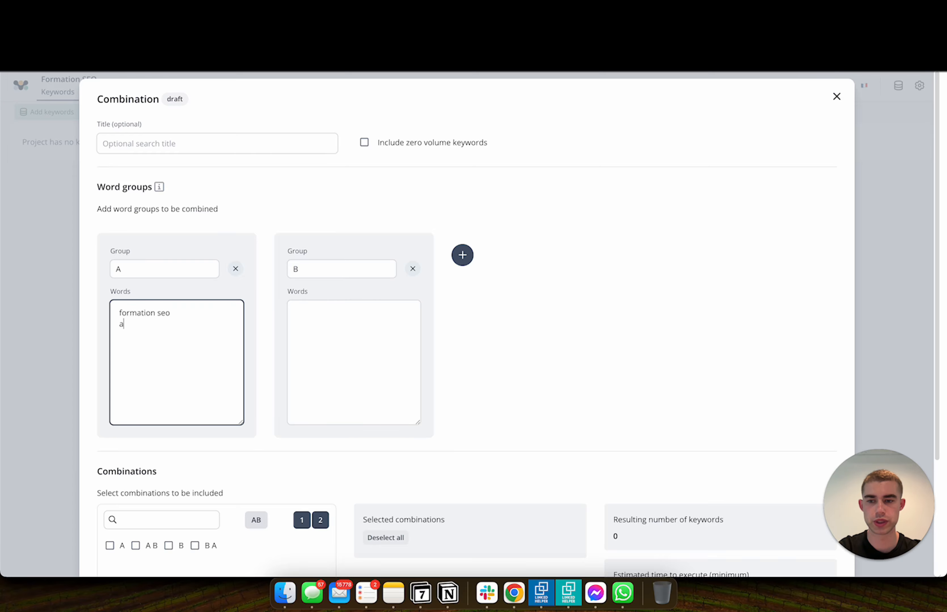
{"action": "key", "text": "BackSpace"}
{"action": "key", "text": "BackSpace"}
{"action": "key", "text": "BackSpace"}
{"action": "key", "text": "BackSpace"}
{"action": "key", "text": "BackSpace"}
{"action": "key", "text": "Return"}
{"action": "type", "text": "agence seo"}
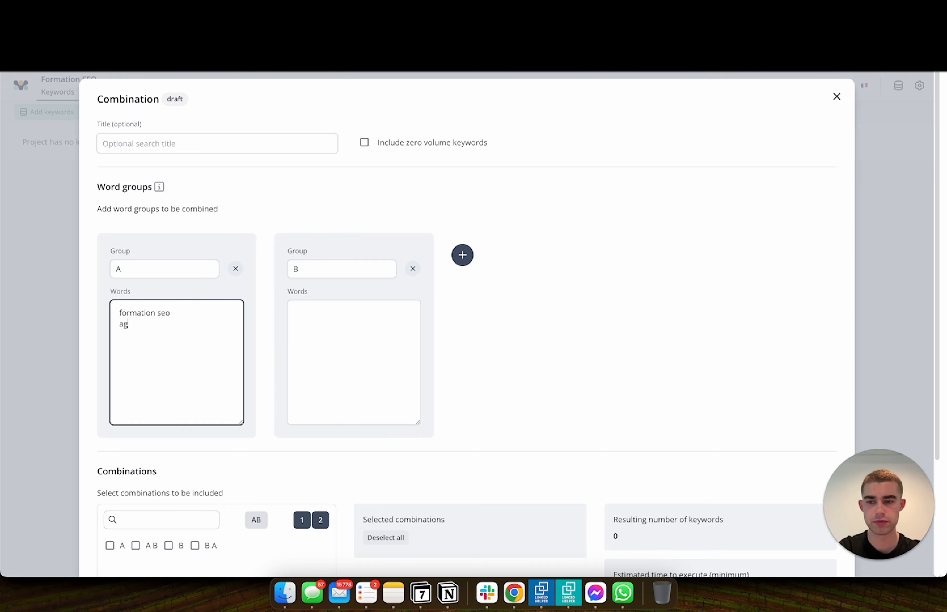
{"action": "left_click", "coordinate": [338, 344]}
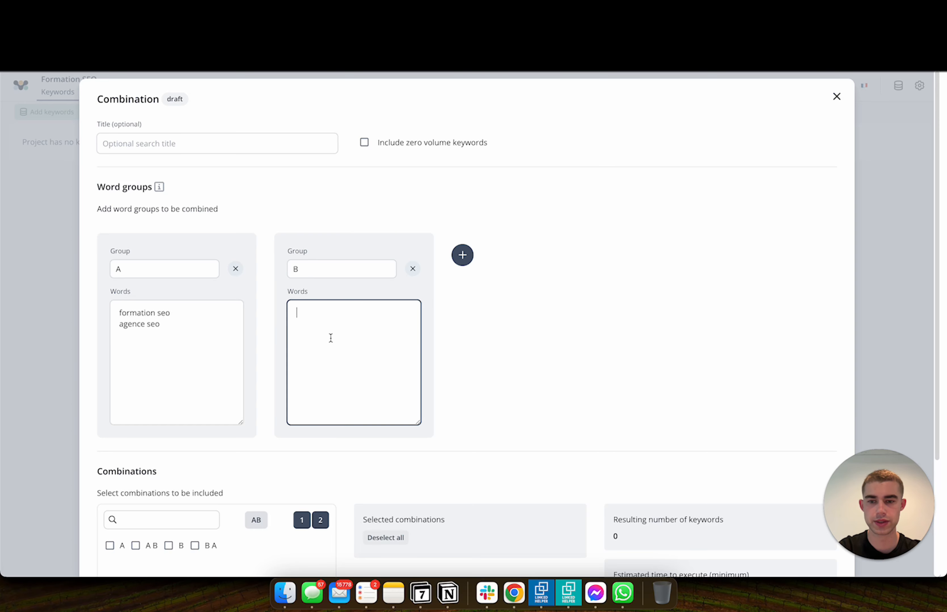
Extend word group A with the entries "seo", "référencement" and "référencement naturel", each on its own line.
{"action": "left_click", "coordinate": [185, 355]}
{"action": "key", "text": "Return"}
{"action": "type", "text": "seo"}
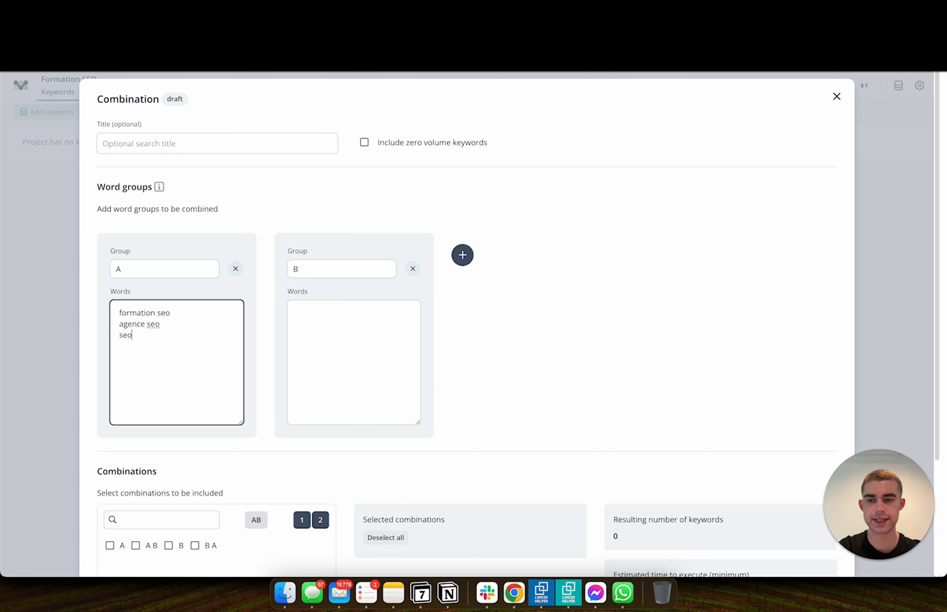
{"action": "left_click", "coordinate": [305, 346]}
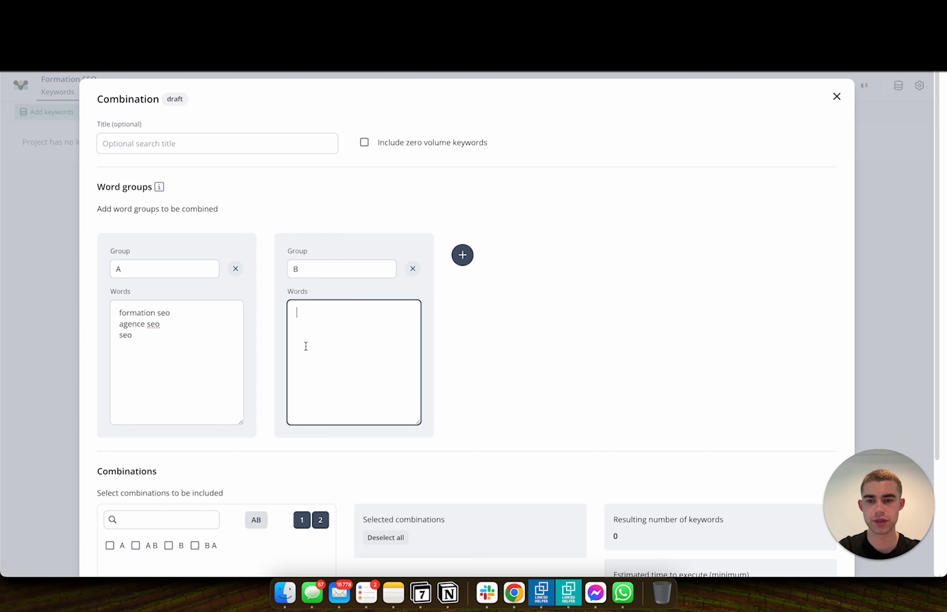
{"action": "left_click", "coordinate": [203, 338]}
{"action": "key", "text": "Return"}
{"action": "type", "text": "référencement"}
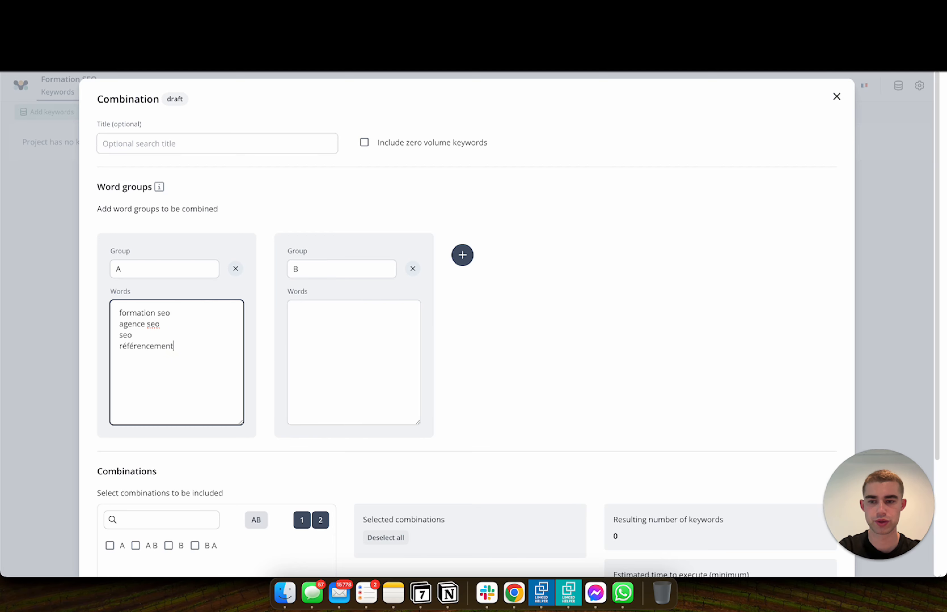
{"action": "key", "text": "Return"}
{"action": "type", "text": "référencement naturel"}
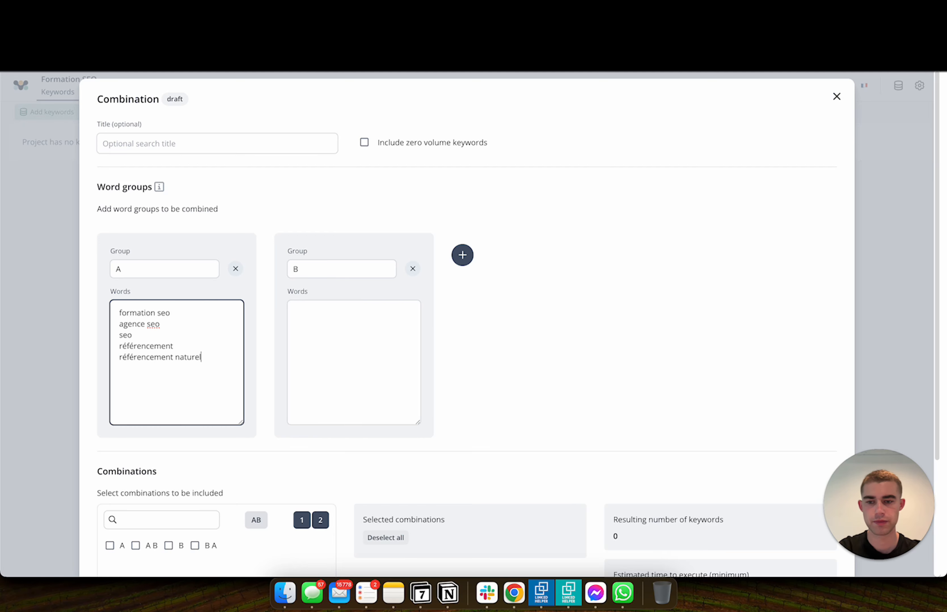
{"action": "left_click", "coordinate": [462, 322]}
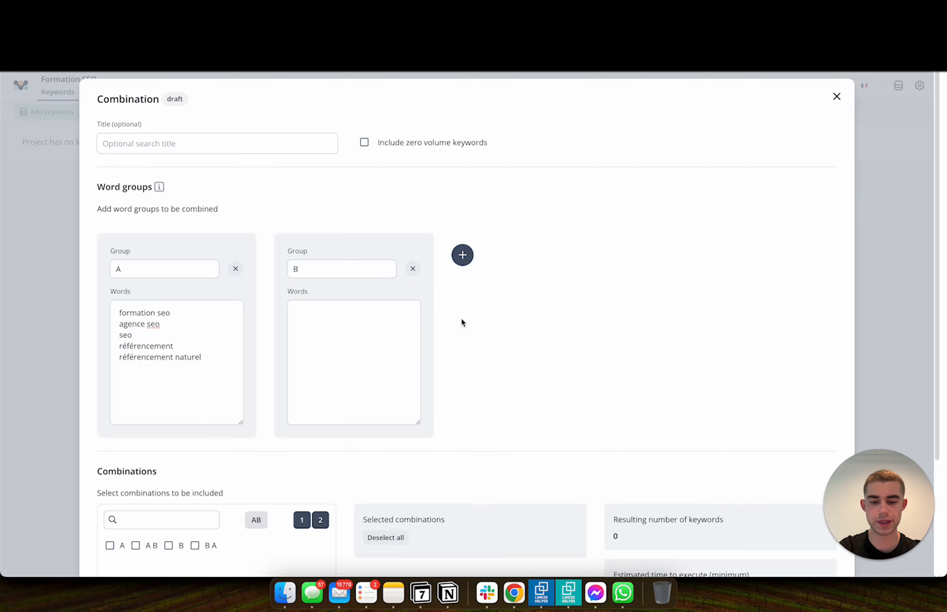
Switch to ChatGPT and send the prompt "Donne moi les 20 les plus peuplées de France".
{"action": "key", "text": "super+t"}
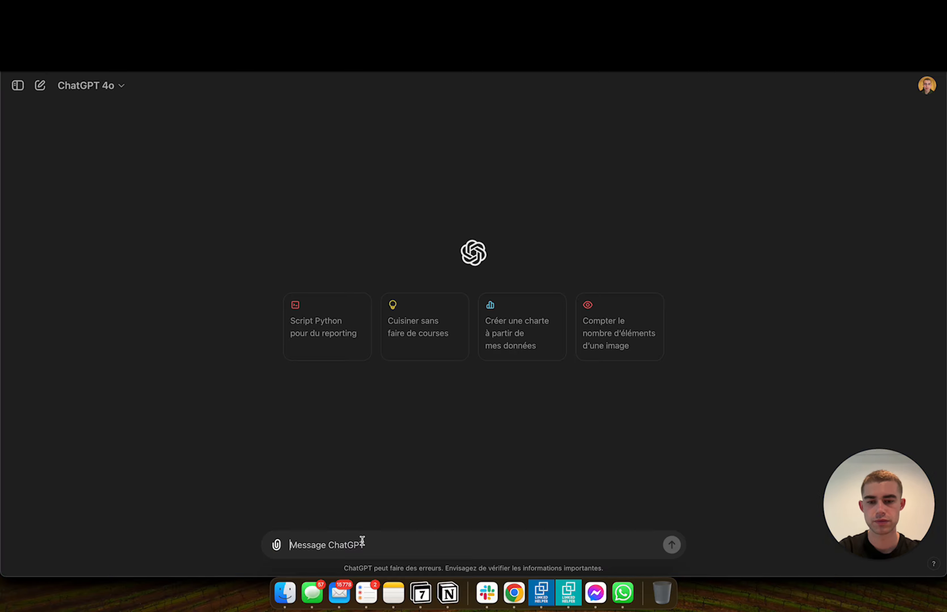
{"action": "type", "text": "Don"}
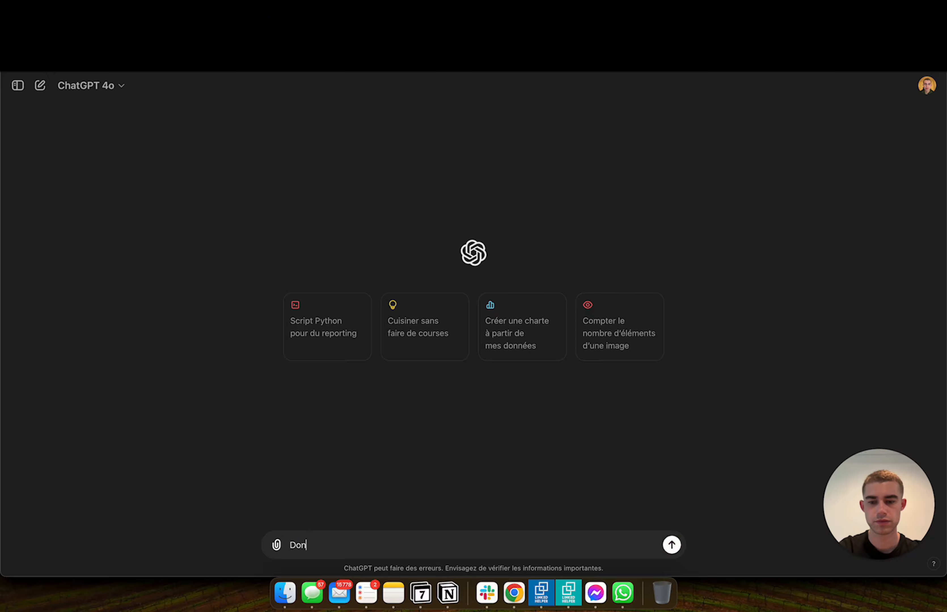
{"action": "type", "text": "ne moi les 20 "}
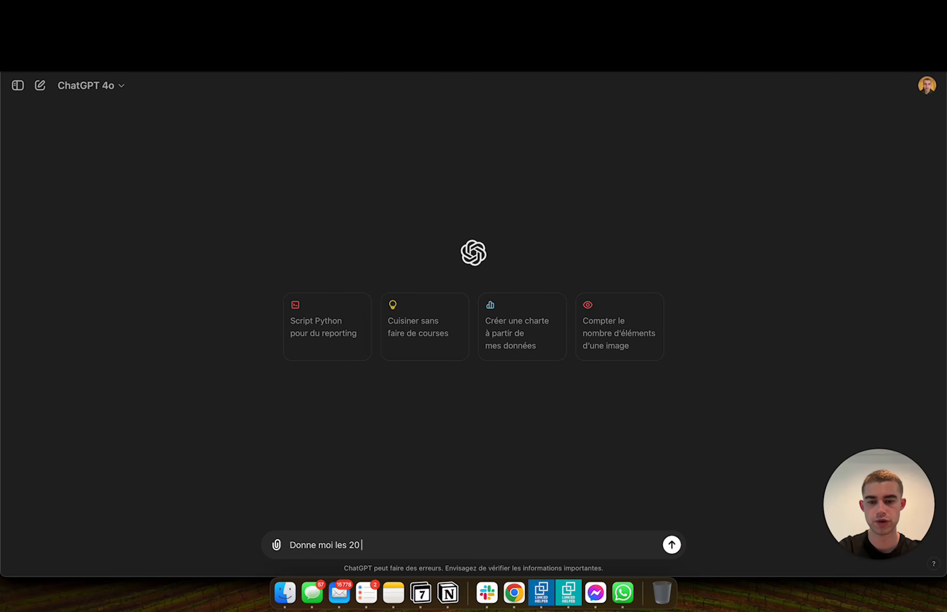
{"action": "type", "text": "les plus peuplé"}
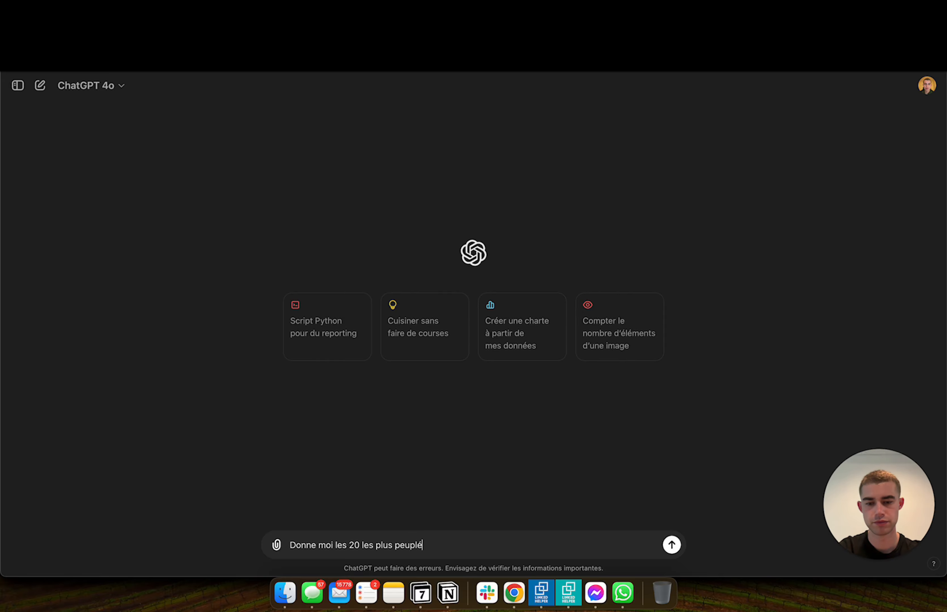
{"action": "type", "text": "es de France"}
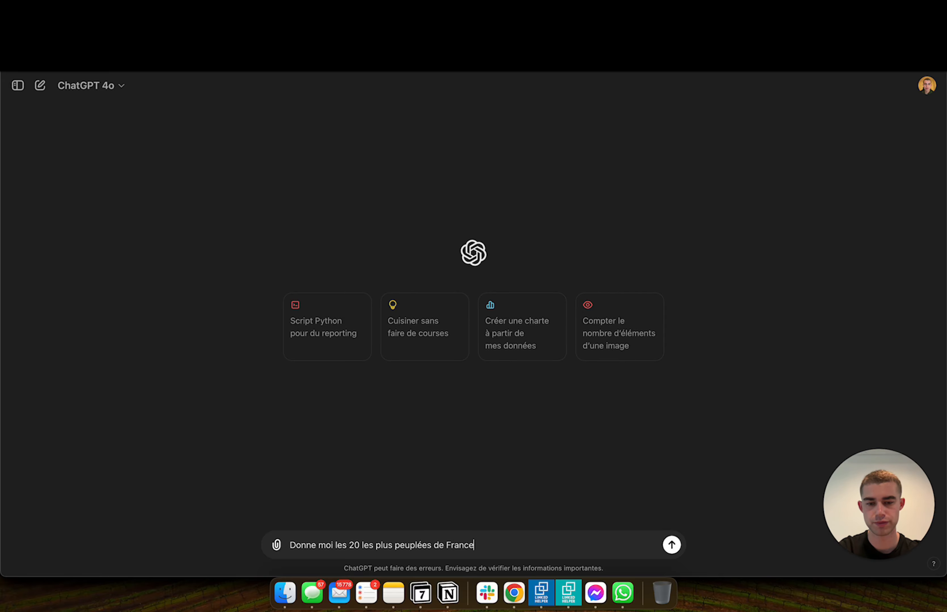
{"action": "key", "text": "Return"}
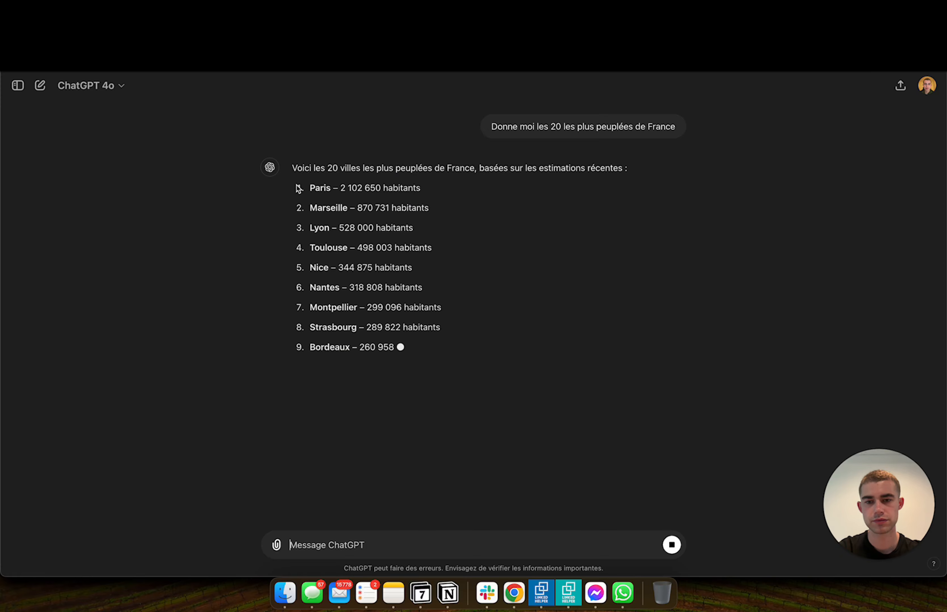
Ask ChatGPT to redo the list without populations: "Ne me donne pas le nombre d'habitants, je veux uniquement la ville".
{"action": "scroll", "coordinate": [349, 306], "scroll_direction": "down", "scroll_amount": 3}
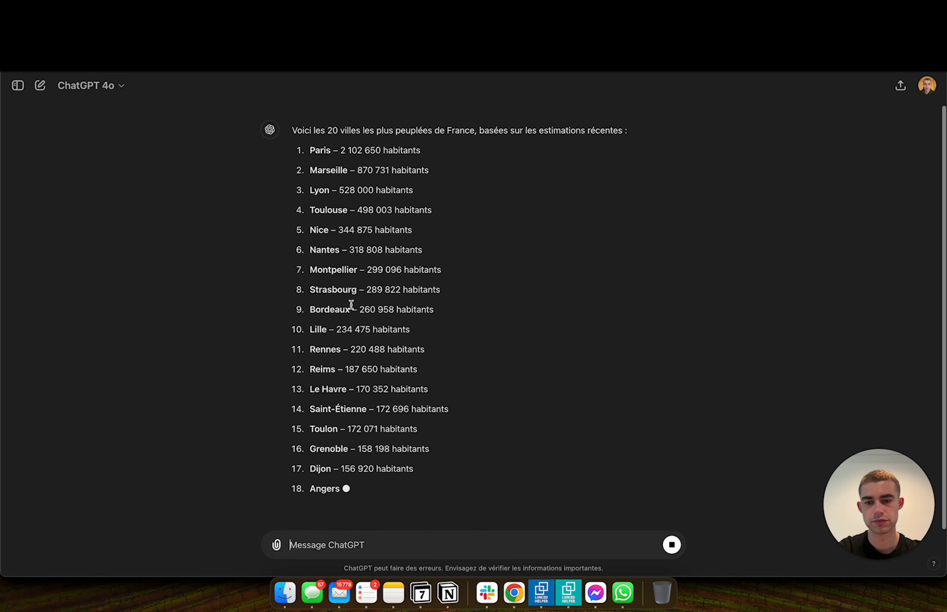
{"action": "scroll", "coordinate": [351, 304], "scroll_direction": "down", "scroll_amount": 2}
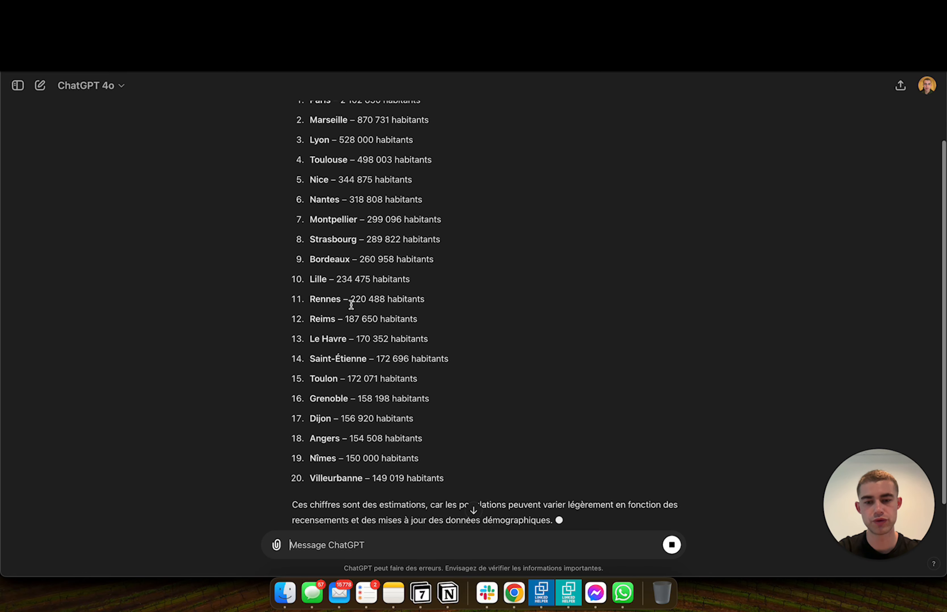
{"action": "scroll", "coordinate": [352, 305], "scroll_direction": "up", "scroll_amount": 3}
{"action": "type", "text": "Ne me"}
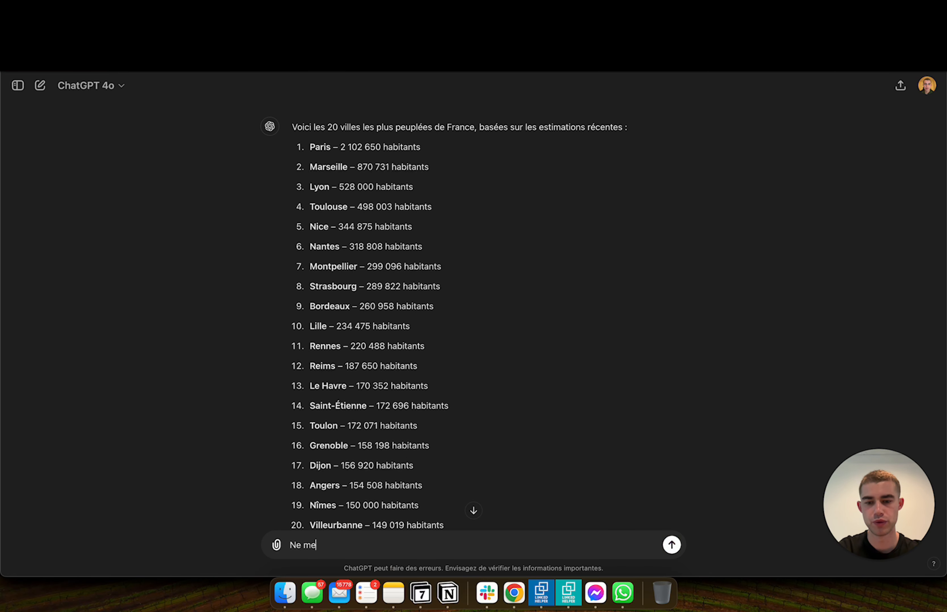
{"action": "type", "text": " donne pas le nomb"}
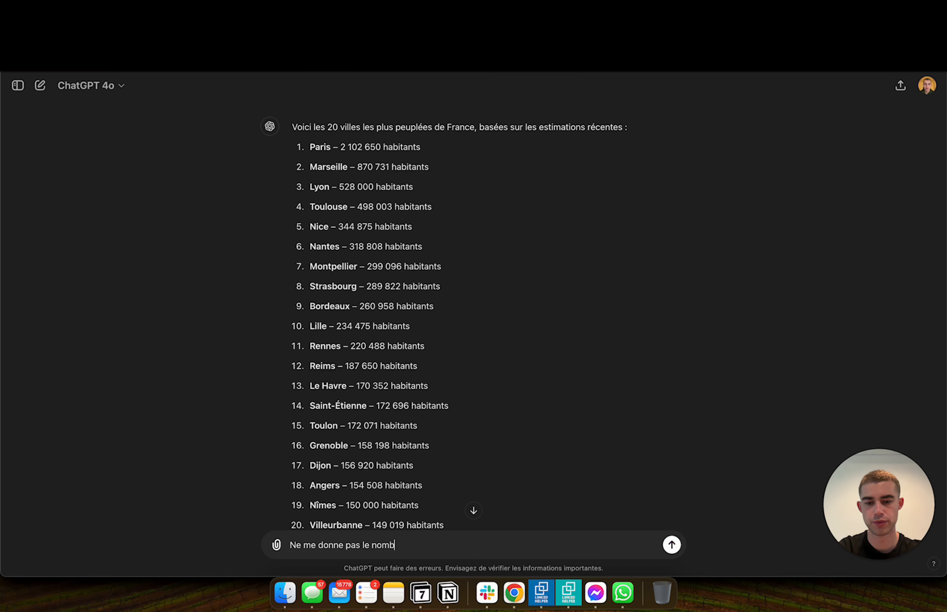
{"action": "type", "text": "re d'habitants, je veux uniqu"}
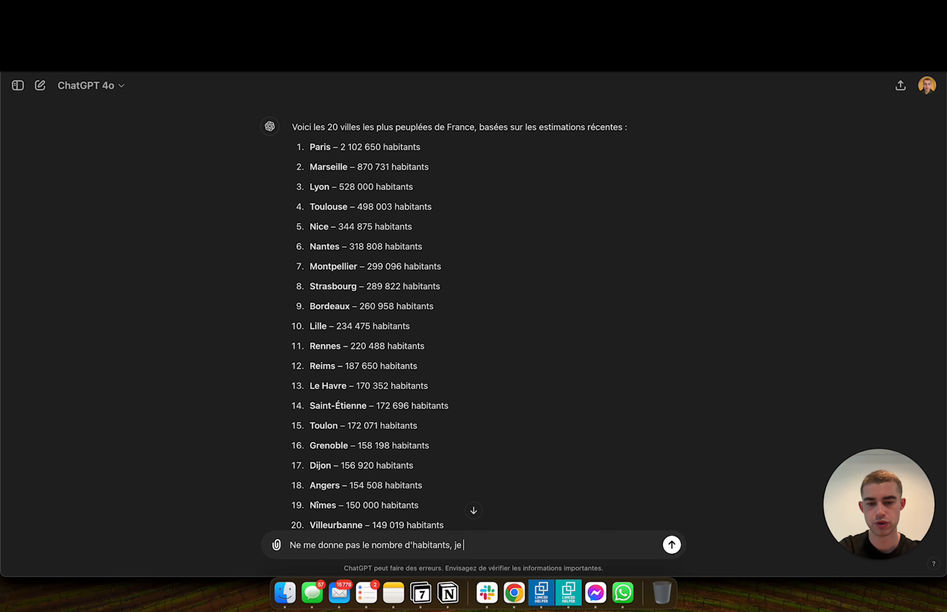
{"action": "type", "text": "la ville"}
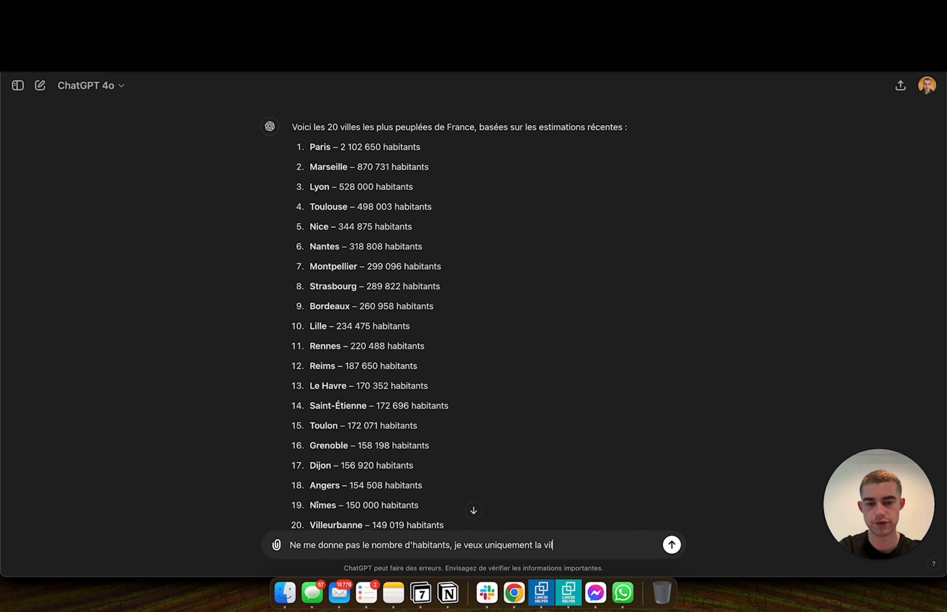
{"action": "key", "text": "Return"}
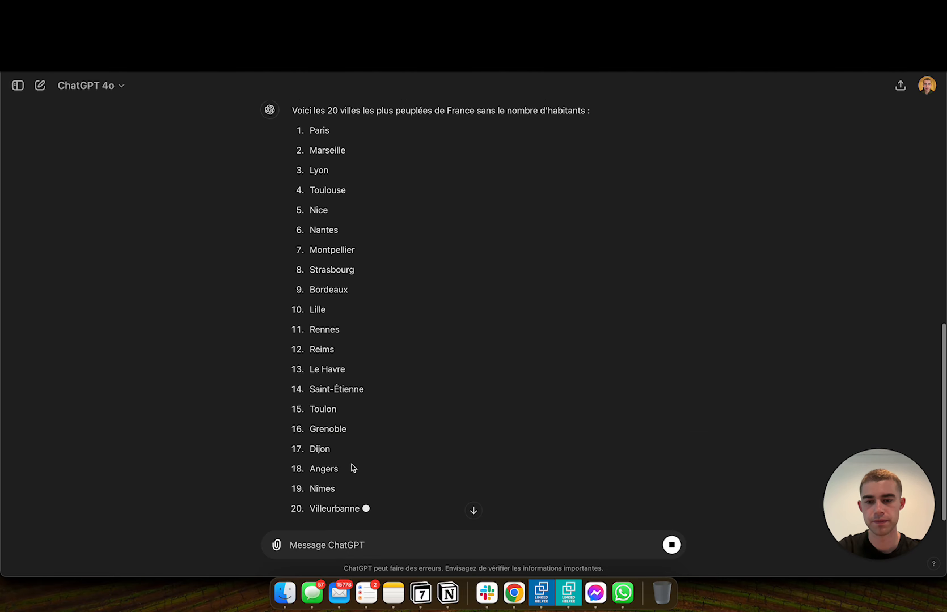
Copy the 20 city names from Paris to Villeurbanne and paste them into word group B of the combination search in Chrome.
{"action": "left_click_drag", "start_coordinate": [303, 130], "coordinate": [365, 490]}
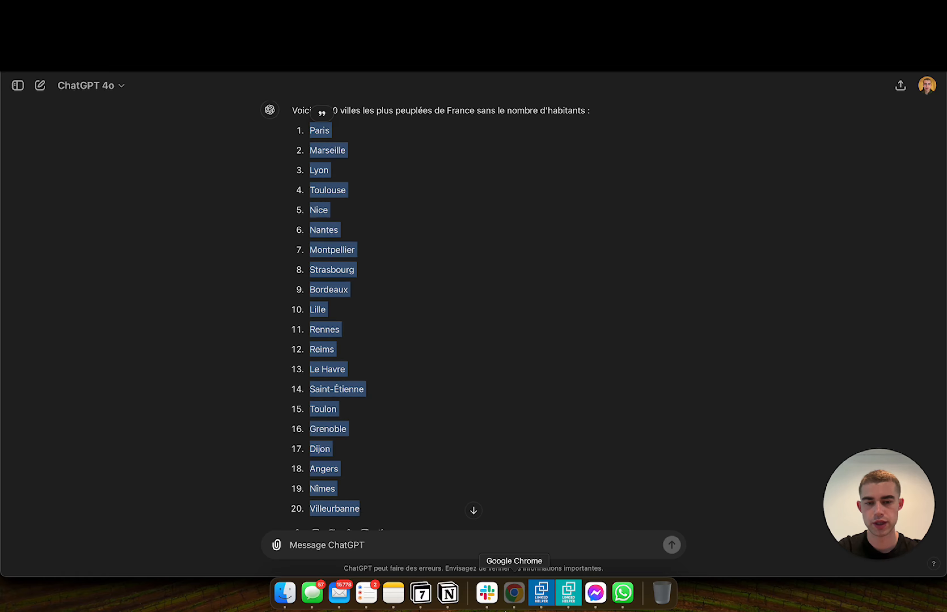
{"action": "right_click", "coordinate": [514, 593]}
{"action": "left_click", "coordinate": [522, 388]}
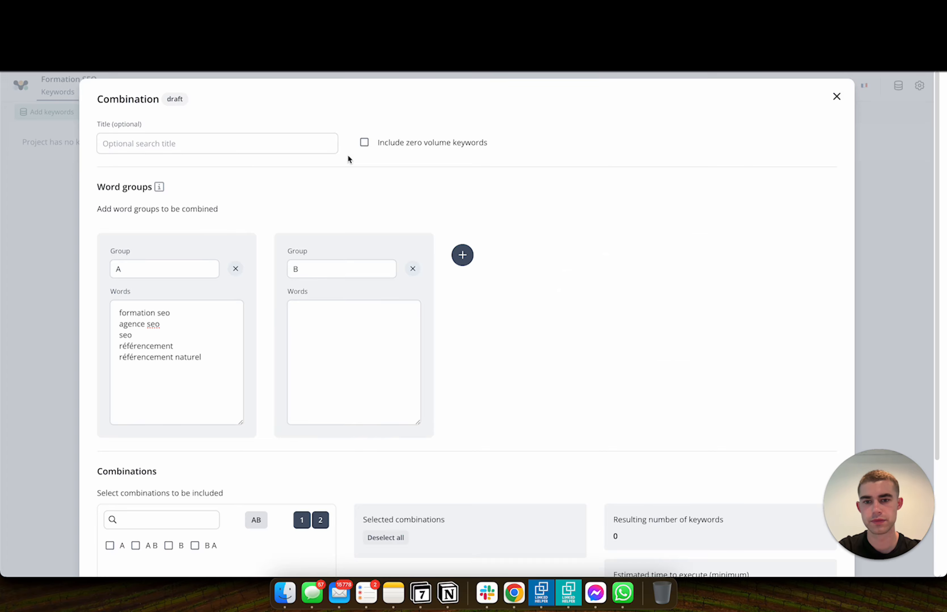
{"action": "left_click", "coordinate": [330, 326]}
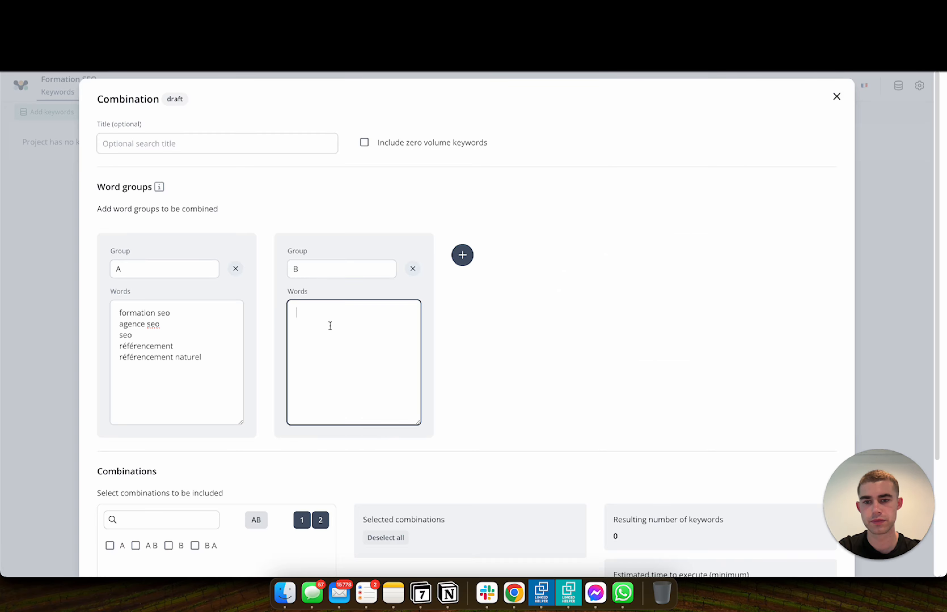
{"action": "key", "text": "super+v"}
{"action": "scroll", "coordinate": [364, 345], "scroll_direction": "up", "scroll_amount": 5}
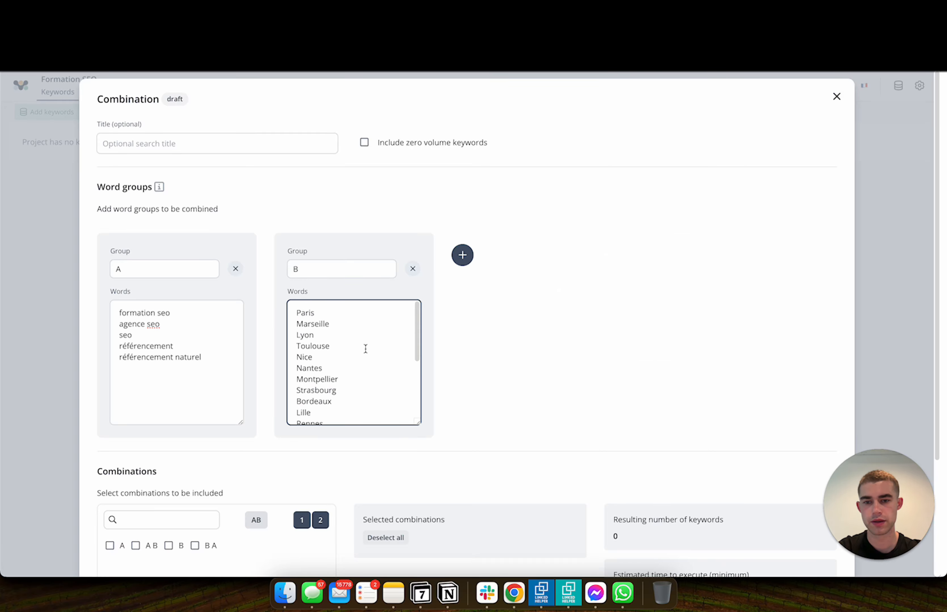
{"action": "left_click", "coordinate": [567, 351]}
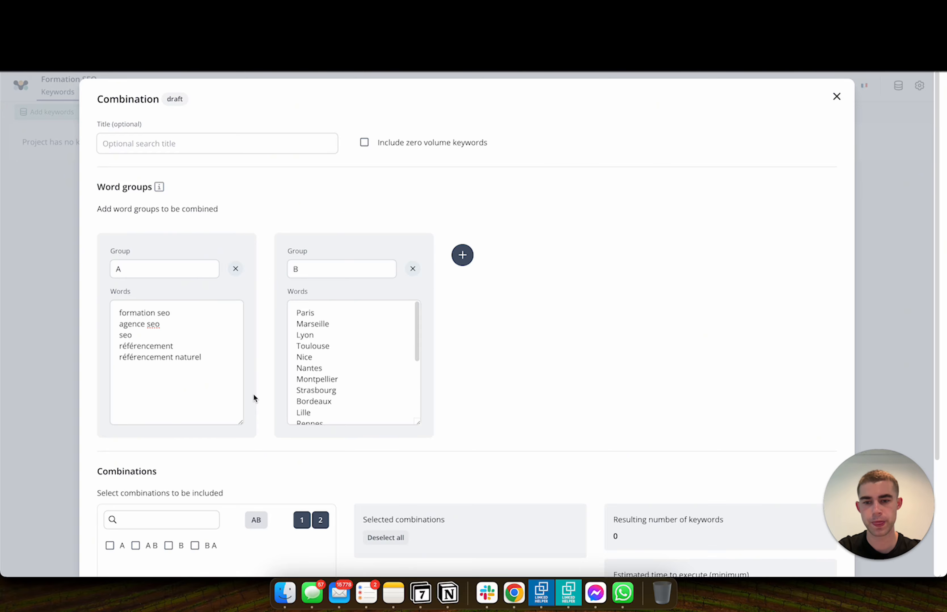
Include the A B combination in the keyword search.
{"action": "scroll", "coordinate": [254, 396], "scroll_direction": "down", "scroll_amount": 5}
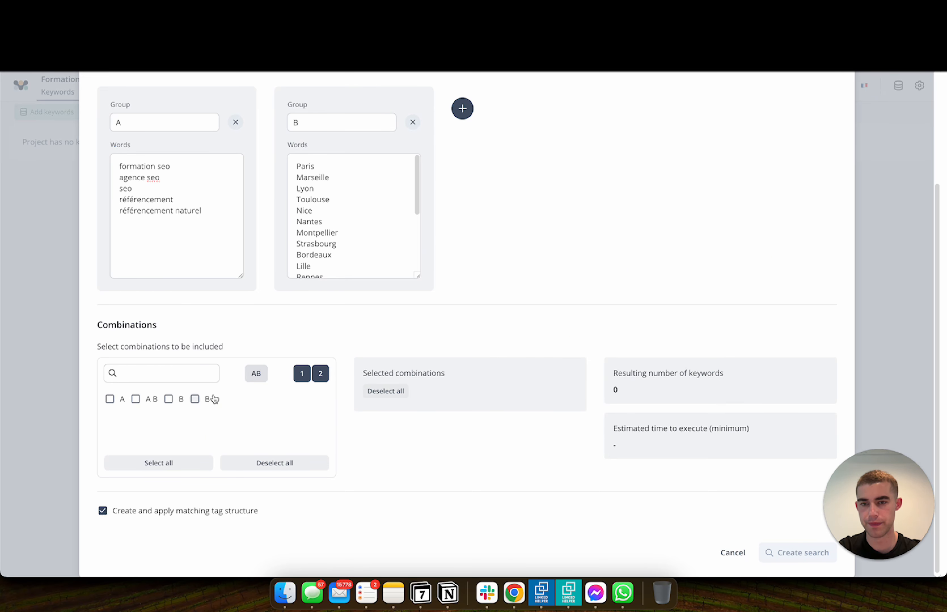
{"action": "left_click", "coordinate": [136, 399]}
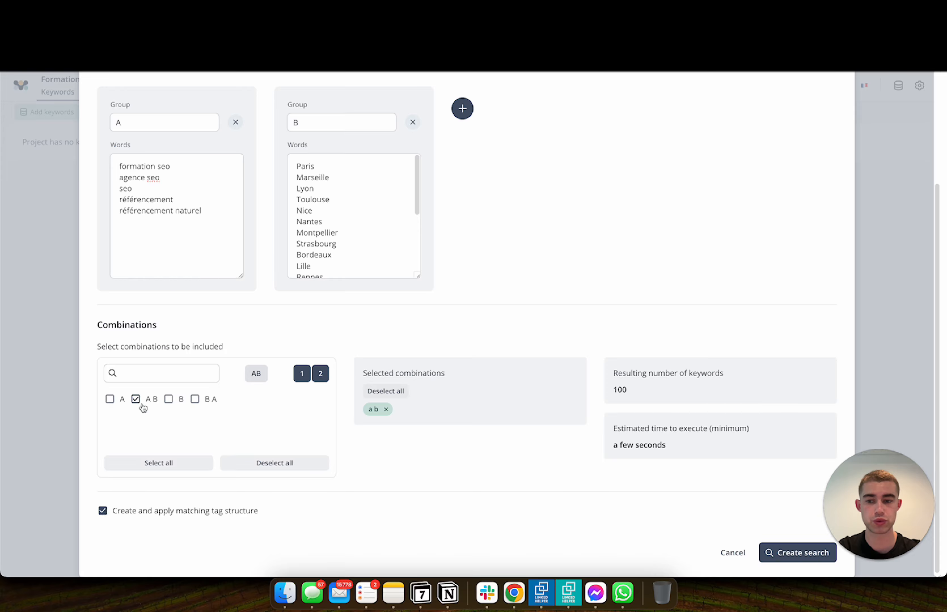
Try including the B, B A and A combinations as well, and deselect all three again.
{"action": "left_click", "coordinate": [168, 399]}
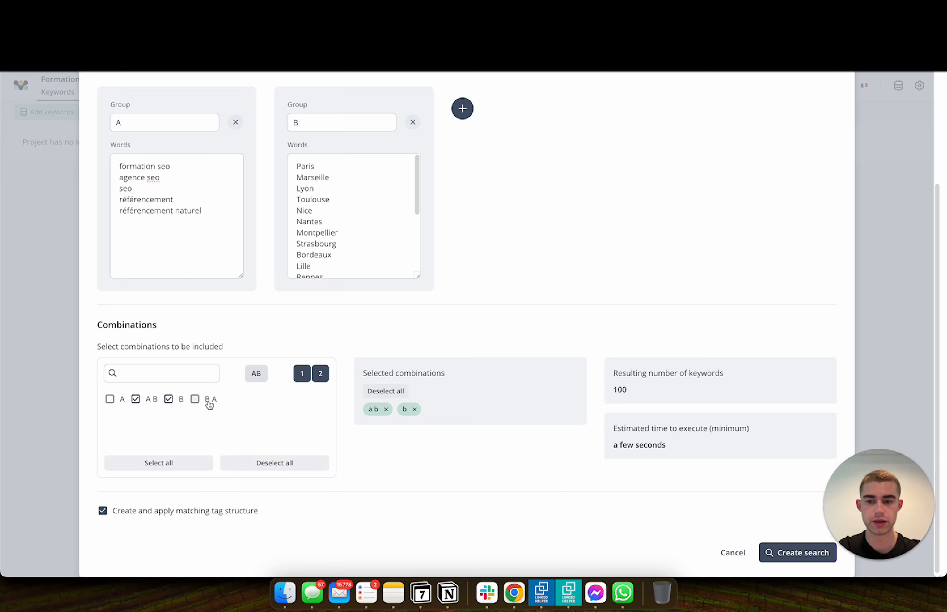
{"action": "left_click", "coordinate": [207, 403]}
{"action": "left_click", "coordinate": [111, 402]}
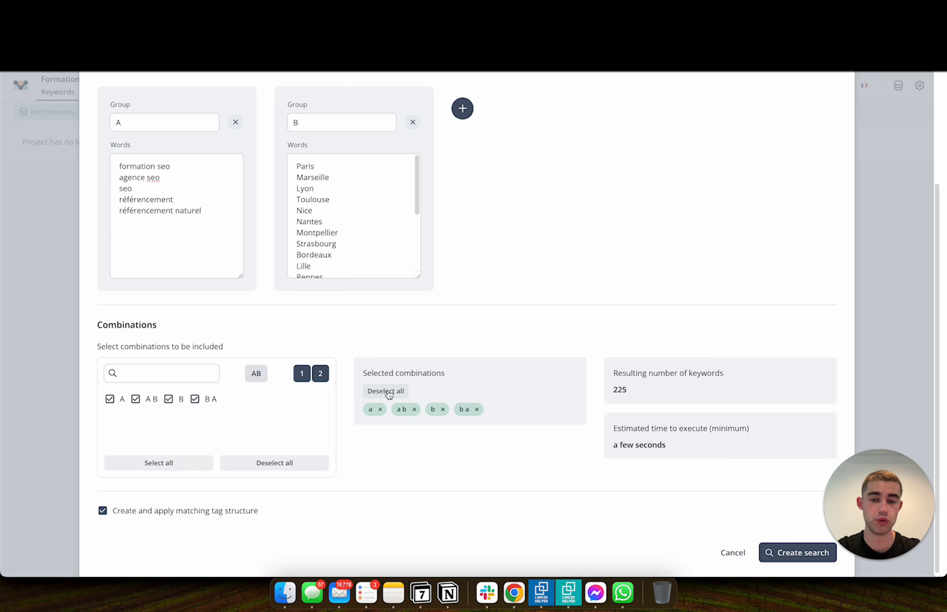
{"action": "left_click", "coordinate": [109, 399]}
{"action": "left_click", "coordinate": [169, 399]}
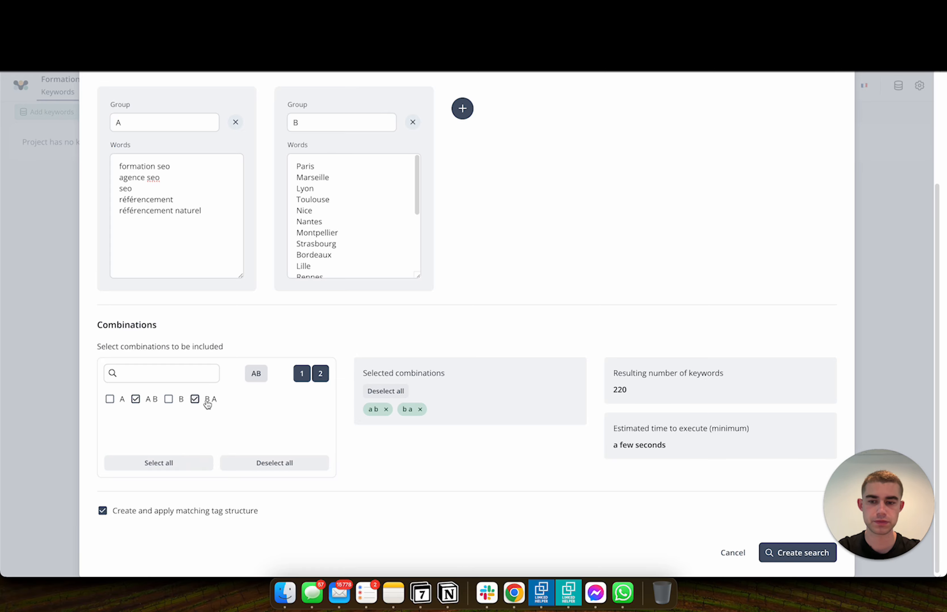
{"action": "left_click", "coordinate": [206, 400]}
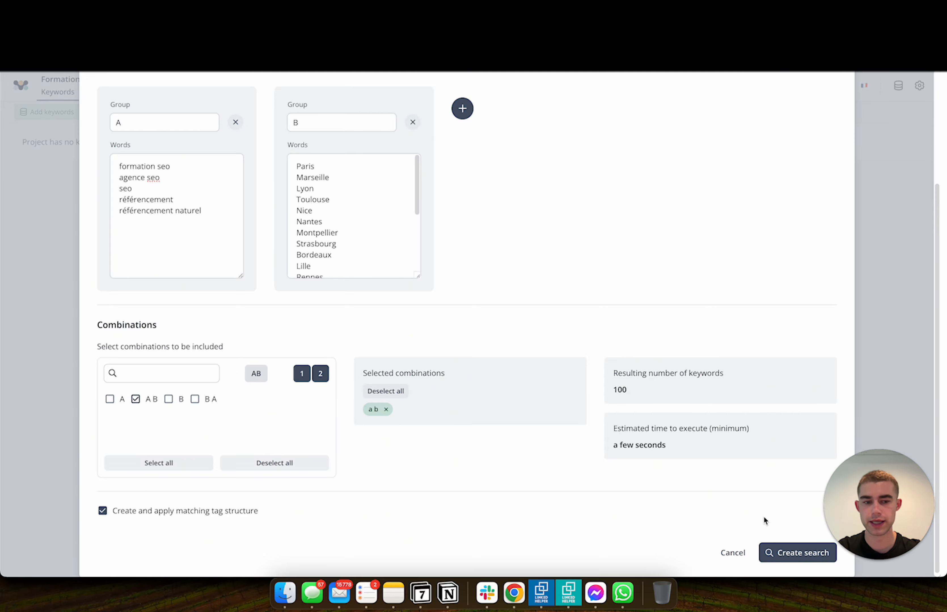
Create the combination search and continue to the project's keyword list.
{"action": "left_click", "coordinate": [791, 556]}
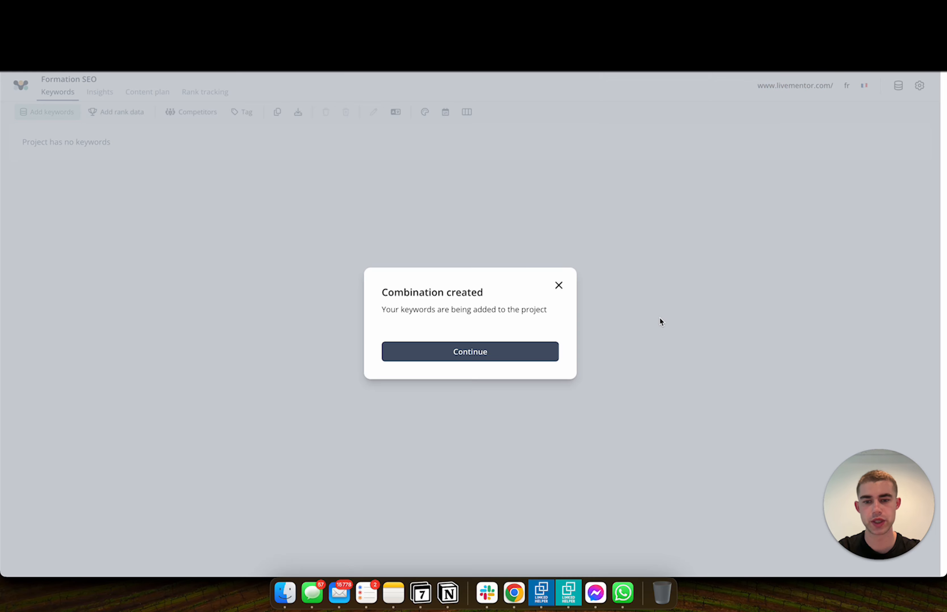
{"action": "left_click", "coordinate": [491, 352]}
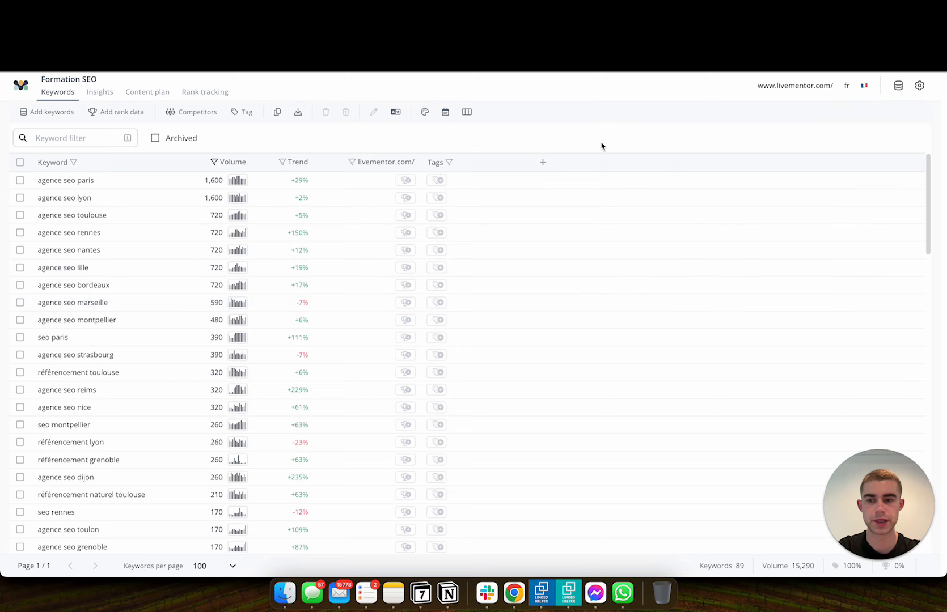
{"action": "scroll", "coordinate": [477, 298], "scroll_direction": "down", "scroll_amount": 1}
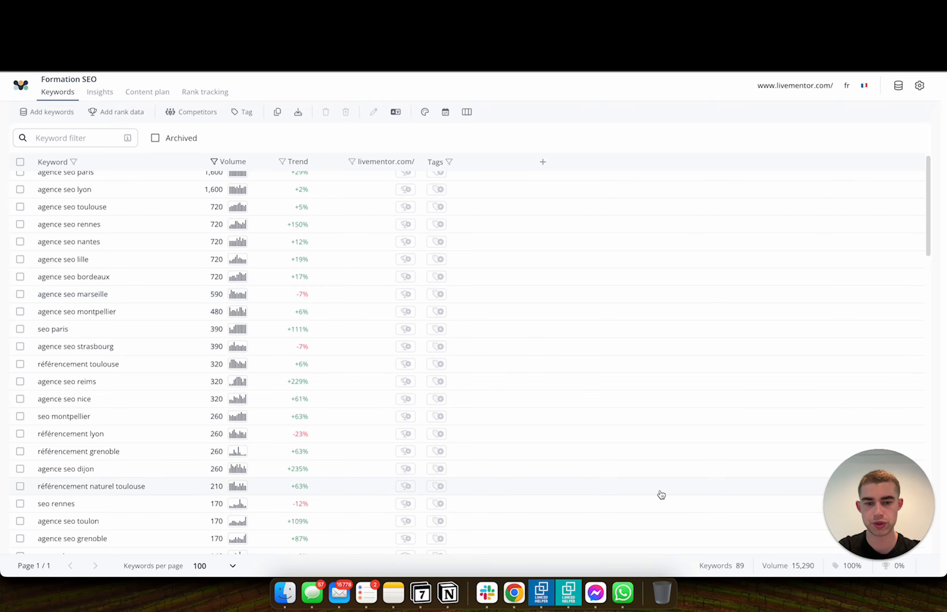
Look through the combined city keywords, filter them by "formation seo", and clear the filter again.
{"action": "mouse_move", "coordinate": [739, 567]}
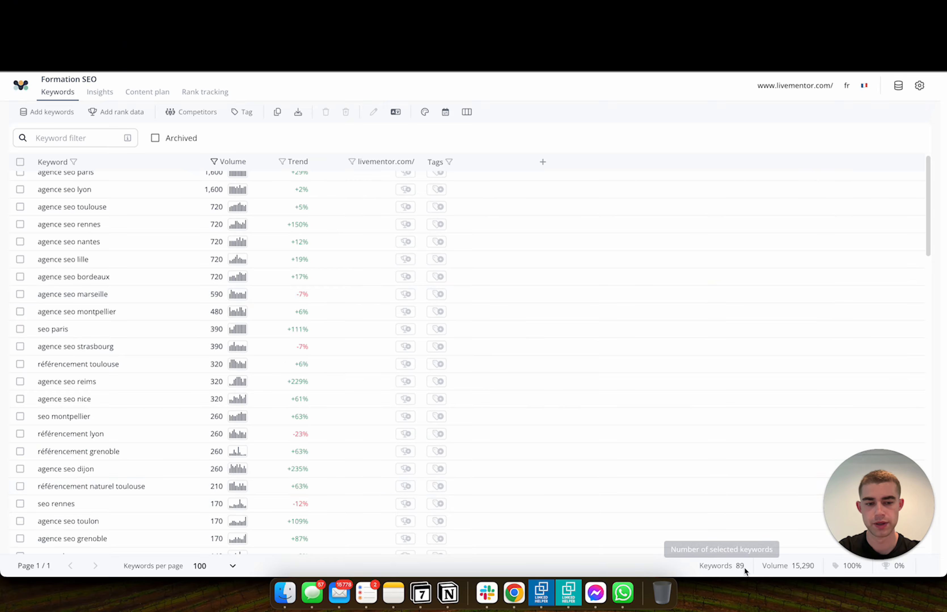
{"action": "scroll", "coordinate": [728, 470], "scroll_direction": "down", "scroll_amount": 20}
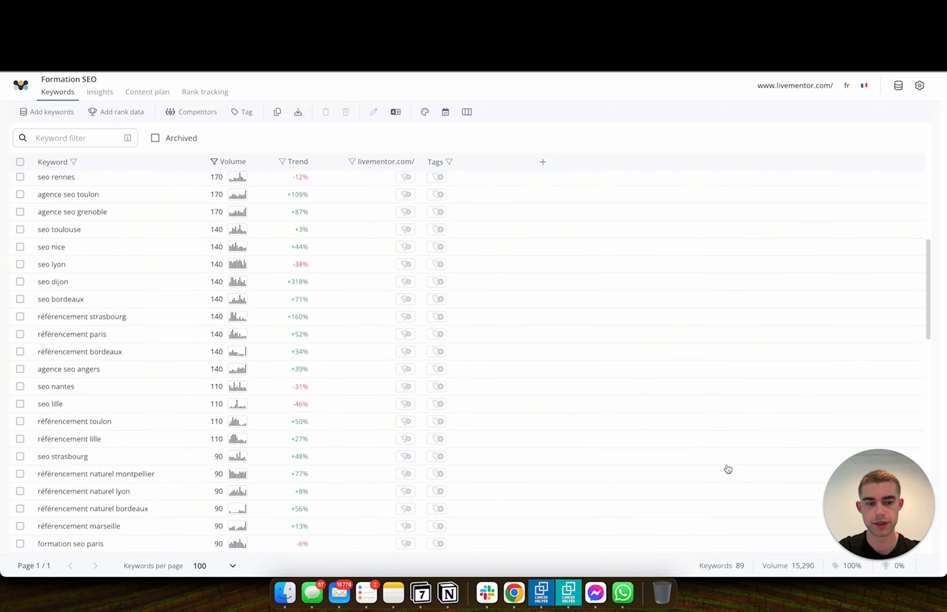
{"action": "scroll", "coordinate": [728, 470], "scroll_direction": "up", "scroll_amount": 20}
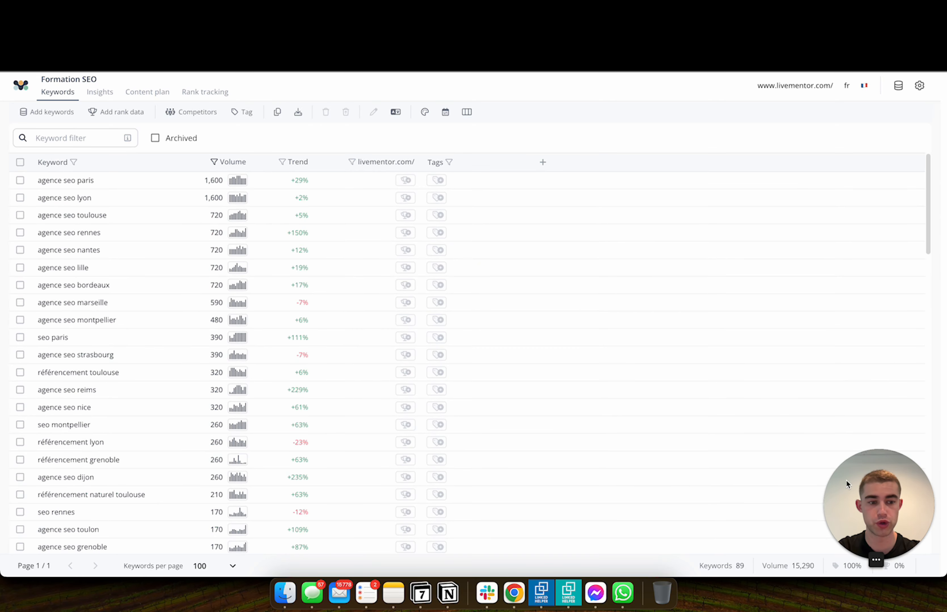
{"action": "scroll", "coordinate": [630, 388], "scroll_direction": "down", "scroll_amount": 3}
{"action": "scroll", "coordinate": [630, 388], "scroll_direction": "down", "scroll_amount": 15}
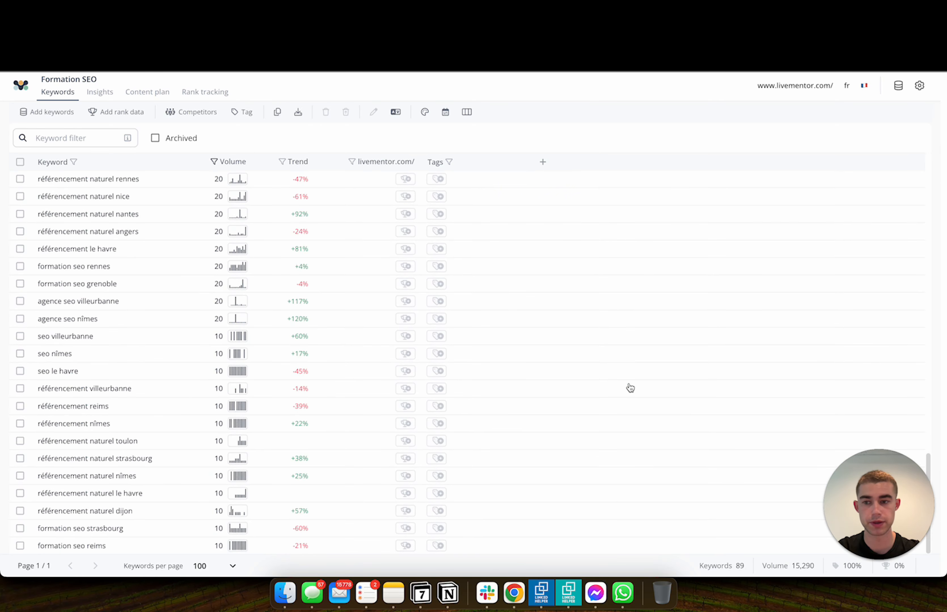
{"action": "left_click", "coordinate": [100, 137]}
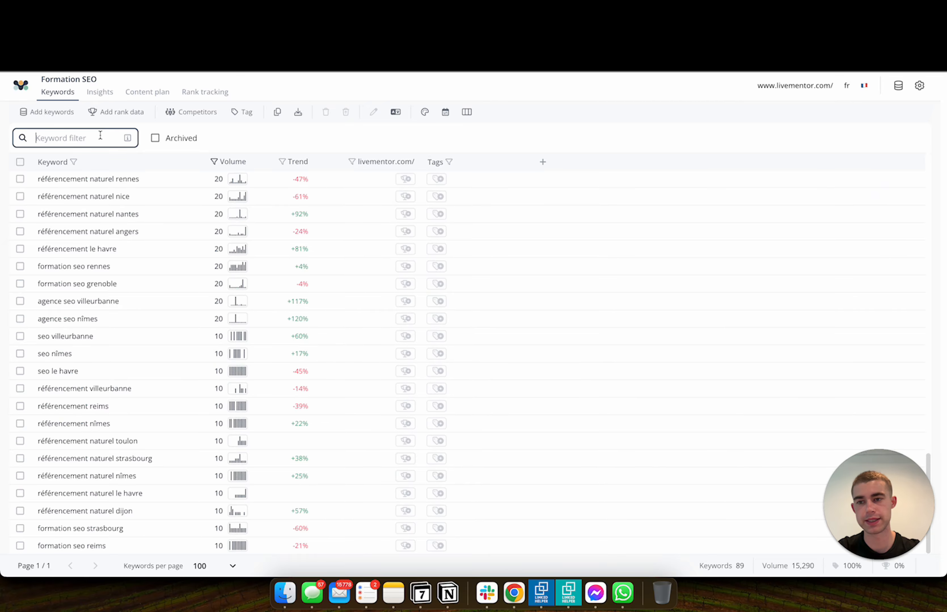
{"action": "type", "text": "formation seo"}
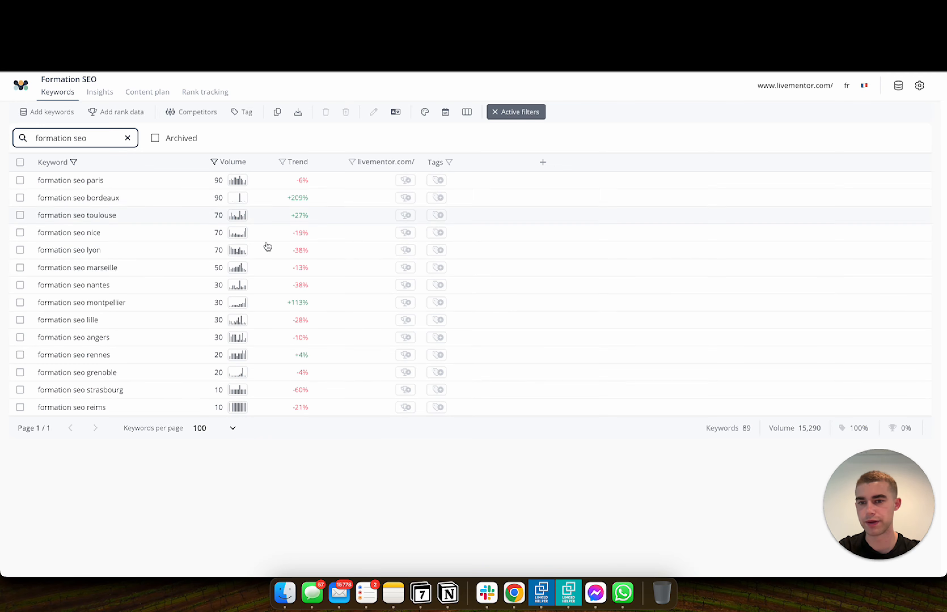
{"action": "left_click", "coordinate": [342, 465]}
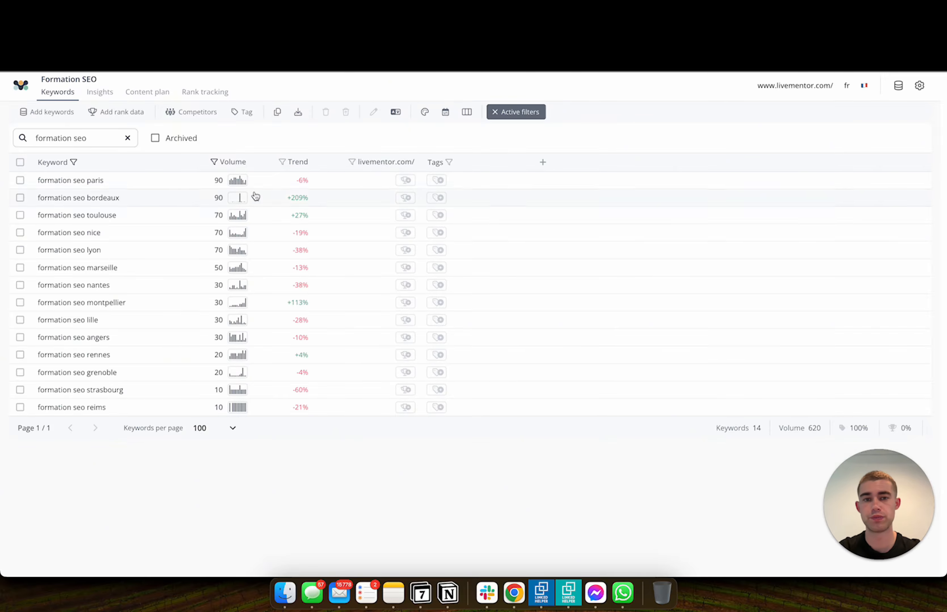
{"action": "left_click", "coordinate": [494, 114]}
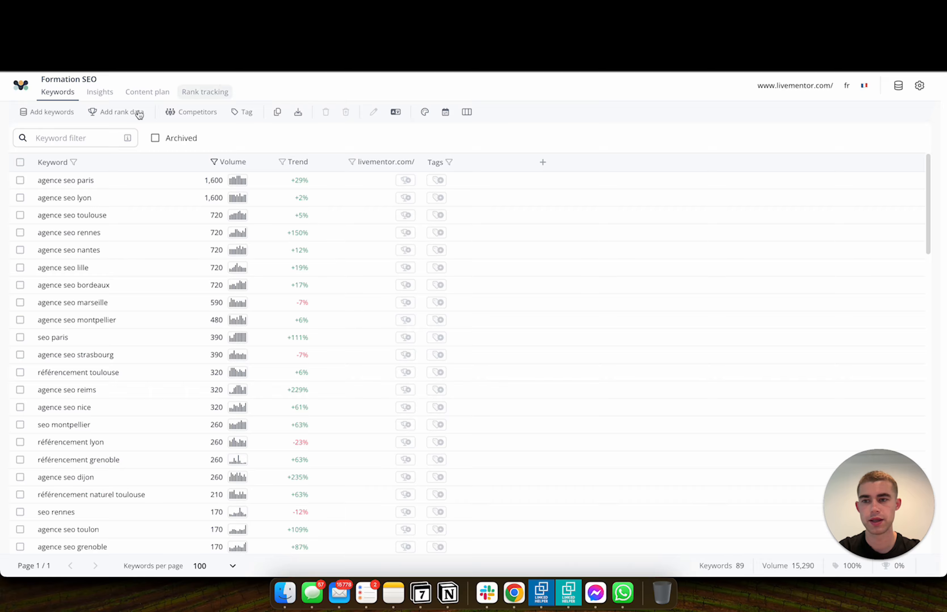
Export all keywords of the Formation SEO project to an XLSX file.
{"action": "left_click", "coordinate": [20, 162]}
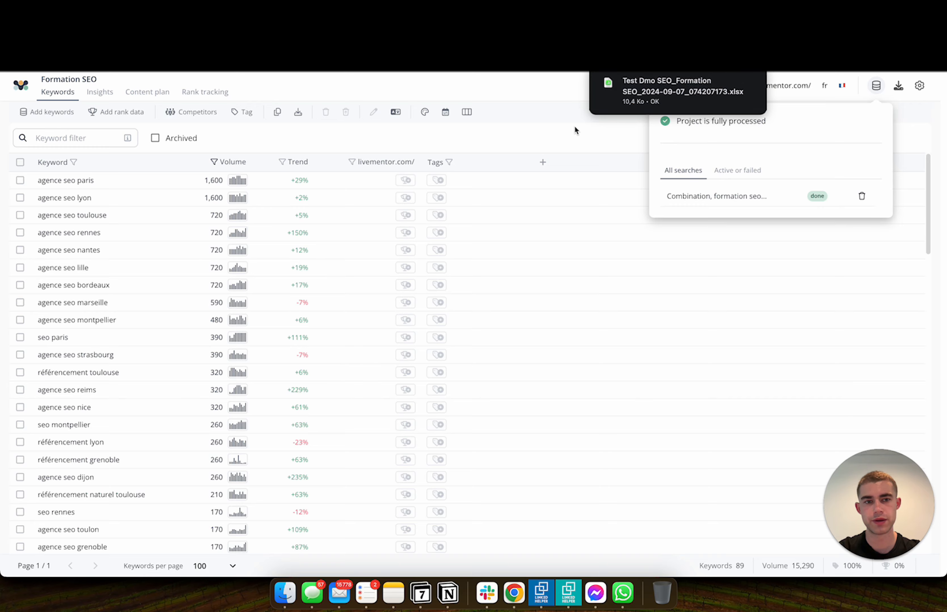
{"action": "left_click", "coordinate": [554, 120]}
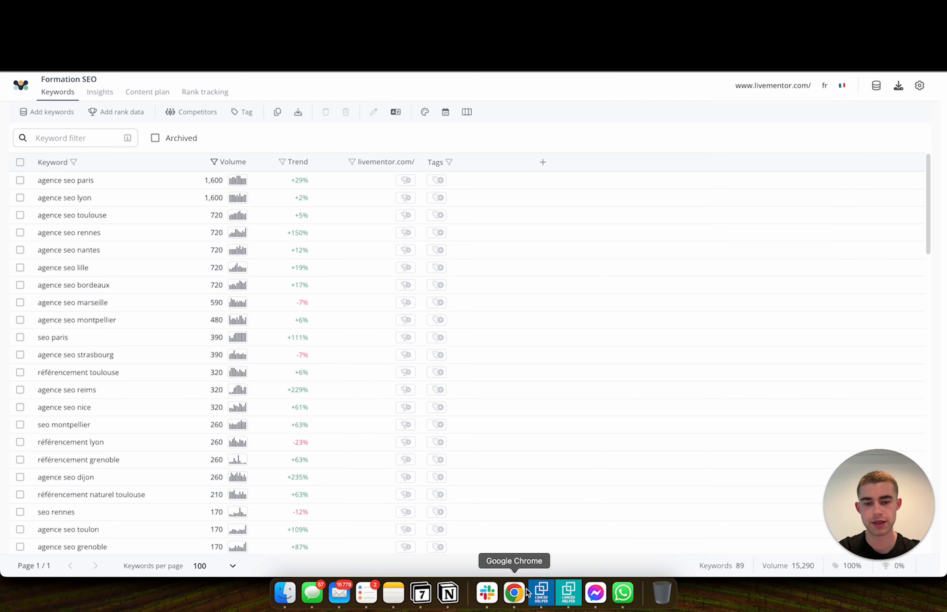
Switch to the "Keyword Stats 2024-09-07 at 11_14_29" spreadsheet in Chrome and clear all data from the Feuille 1 sheet.
{"action": "left_click", "coordinate": [514, 594]}
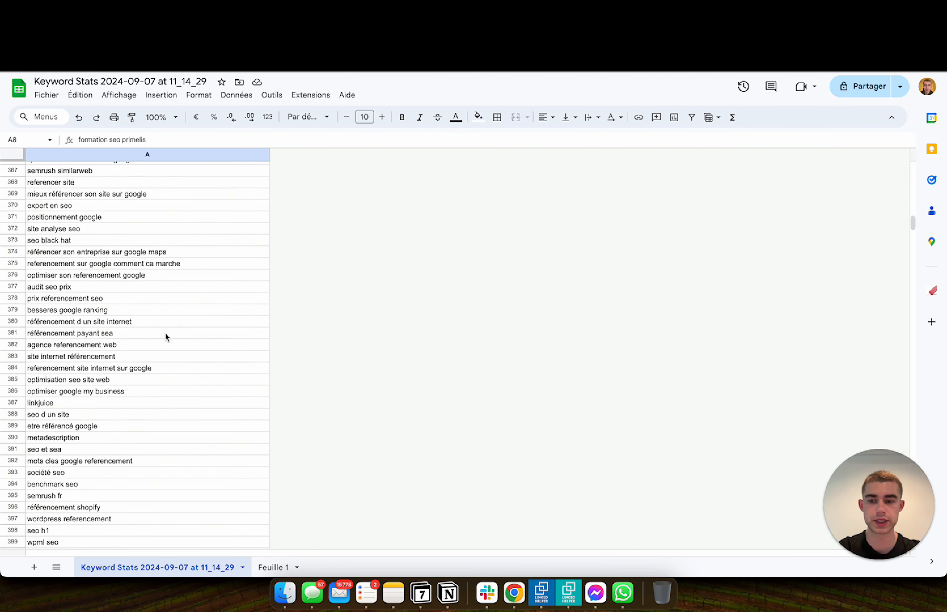
{"action": "scroll", "coordinate": [164, 334], "scroll_direction": "down", "scroll_amount": 5}
{"action": "left_click", "coordinate": [274, 568]}
{"action": "left_click", "coordinate": [199, 424]}
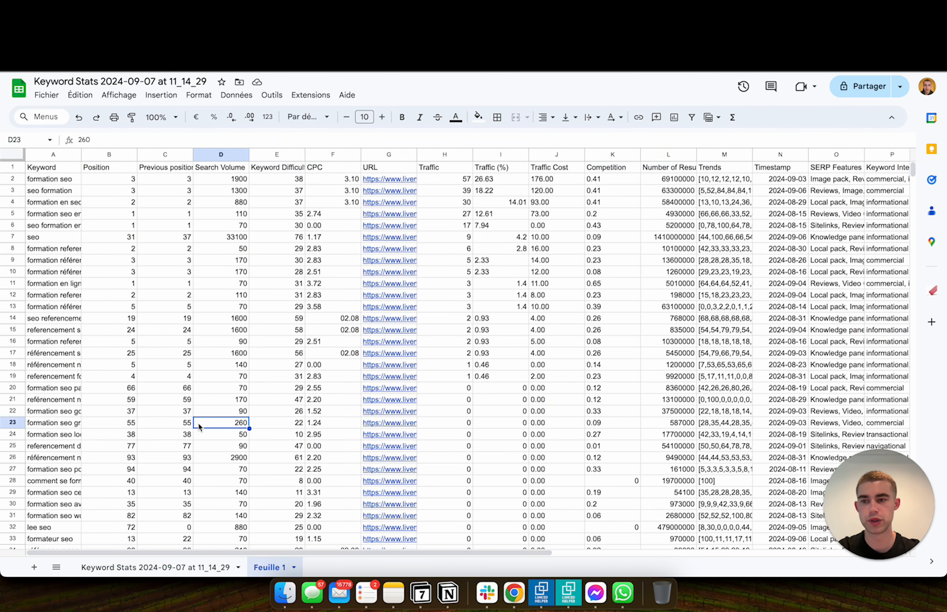
{"action": "key", "text": "super+a"}
{"action": "key", "text": "Delete"}
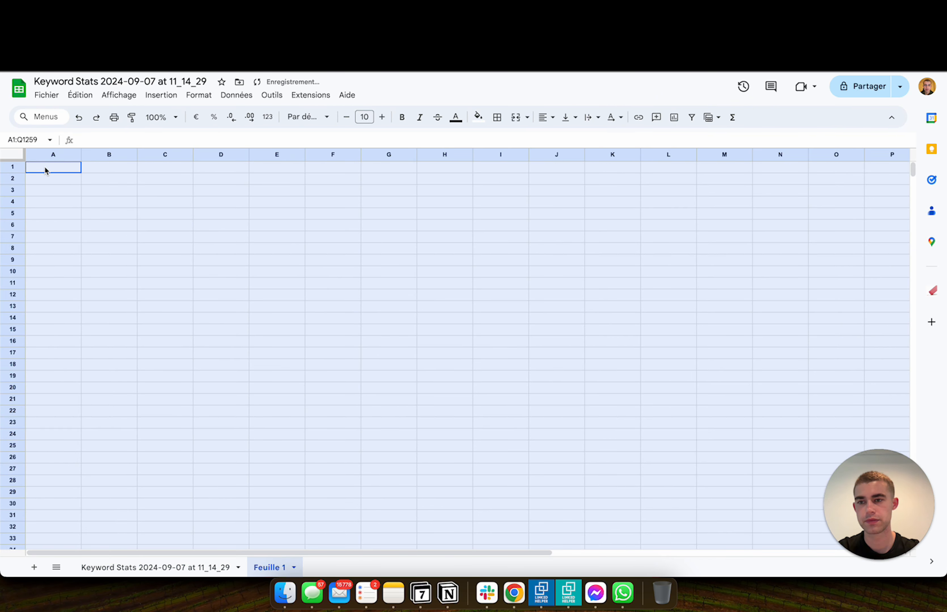
Import the downloaded file "Test Dmo SEO_Formation SEO_2024-09-07_074207173.xlsx" into the spreadsheet, inserting it as new sheets.
{"action": "left_click", "coordinate": [45, 170]}
{"action": "left_click", "coordinate": [47, 94]}
{"action": "left_click", "coordinate": [64, 149]}
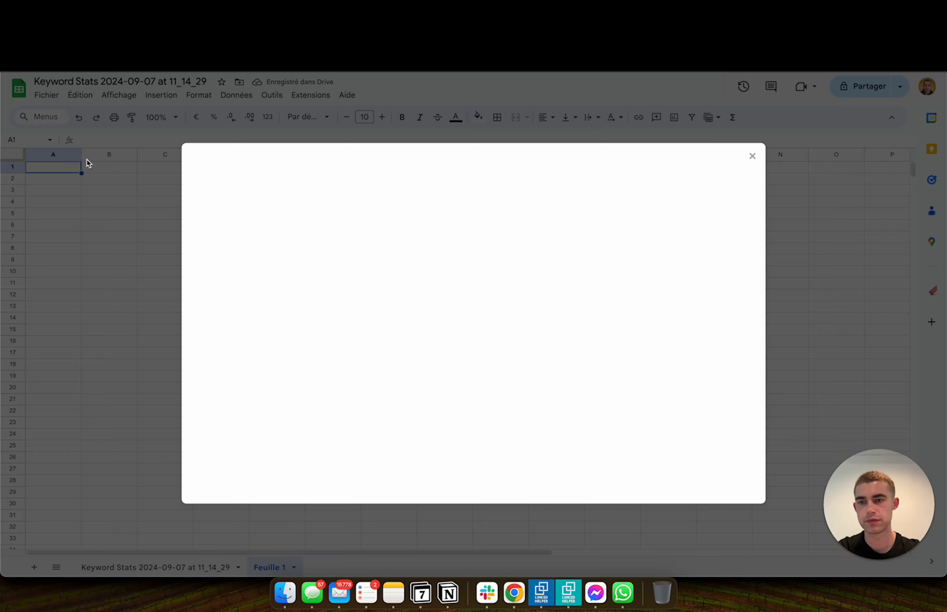
{"action": "left_click", "coordinate": [401, 199]}
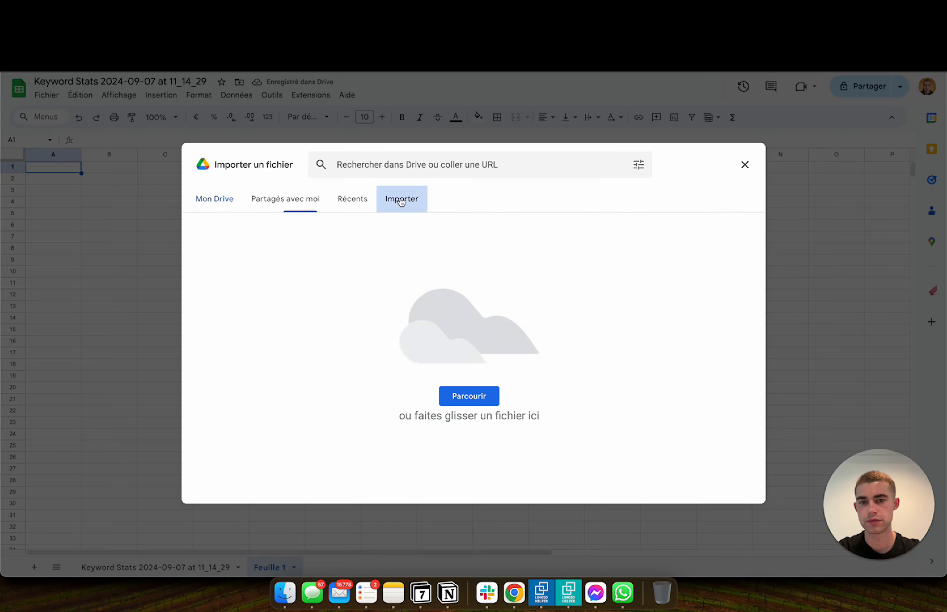
{"action": "left_click", "coordinate": [467, 397]}
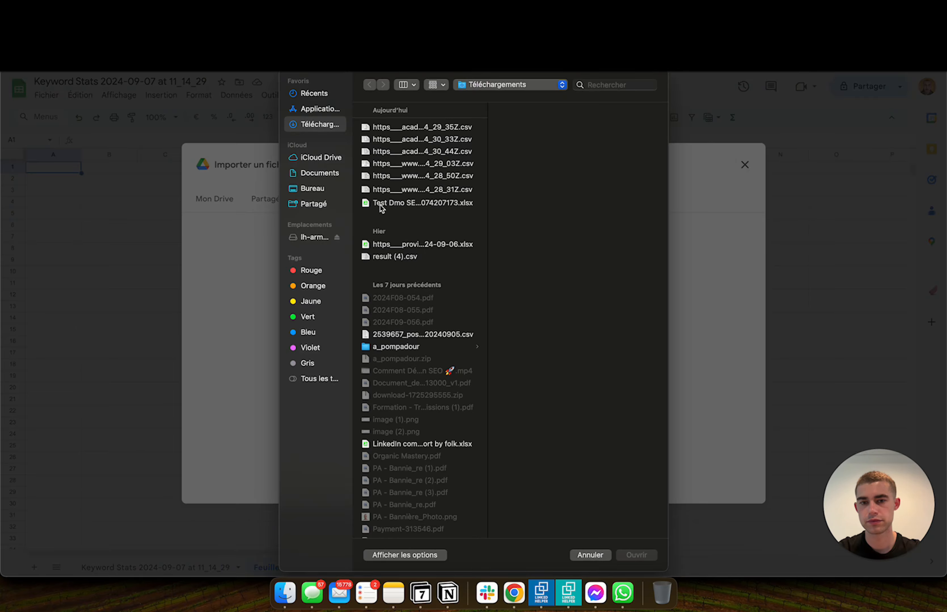
{"action": "double_click", "coordinate": [380, 204]}
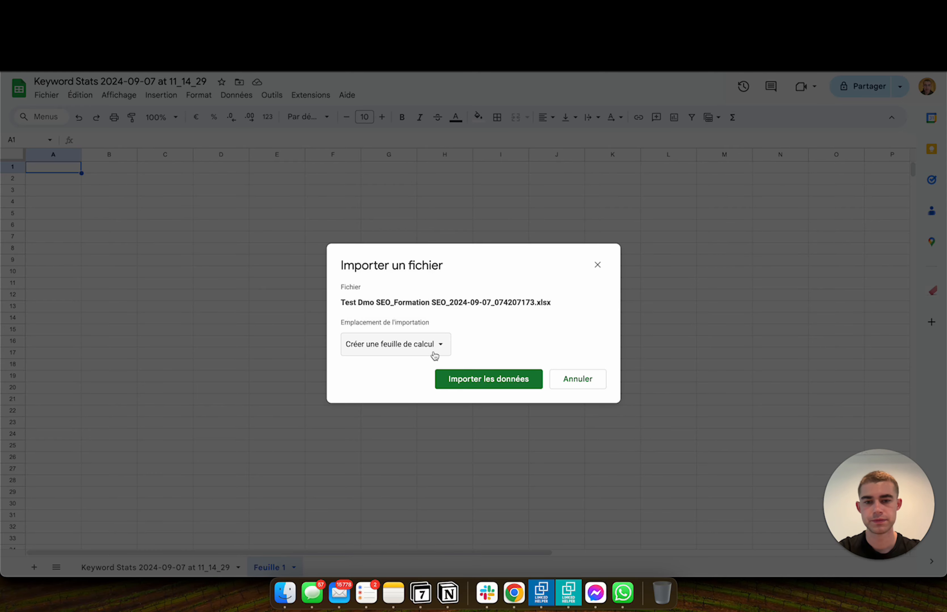
{"action": "left_click", "coordinate": [413, 344]}
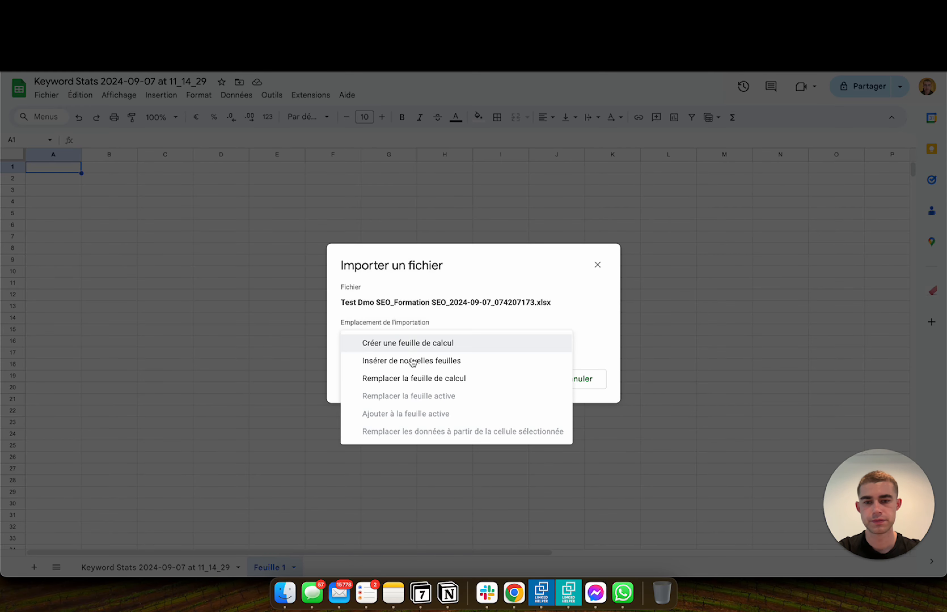
{"action": "left_click", "coordinate": [412, 360]}
{"action": "left_click", "coordinate": [477, 420]}
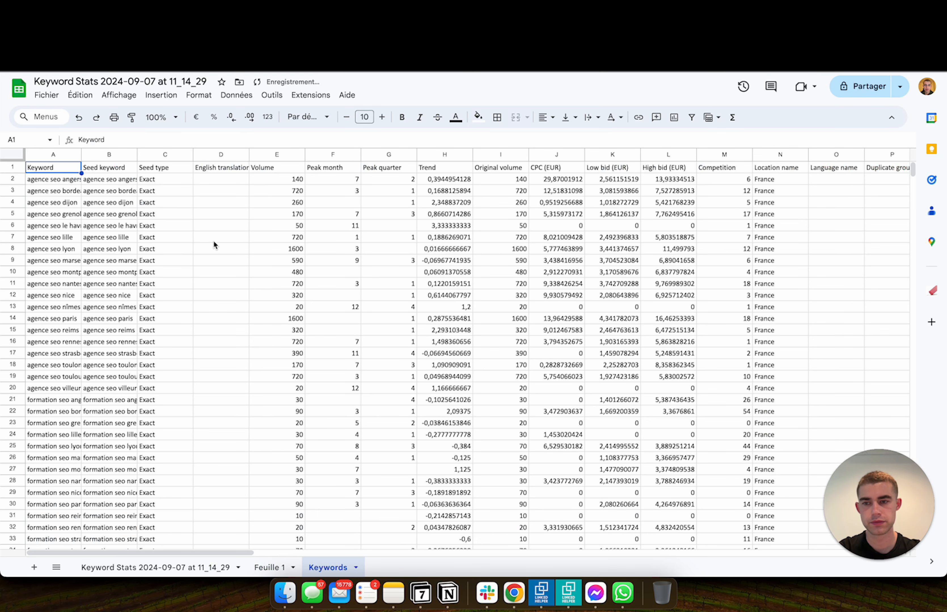
Copy the keywords in A2:A90 of the imported Keywords sheet.
{"action": "left_click", "coordinate": [43, 180]}
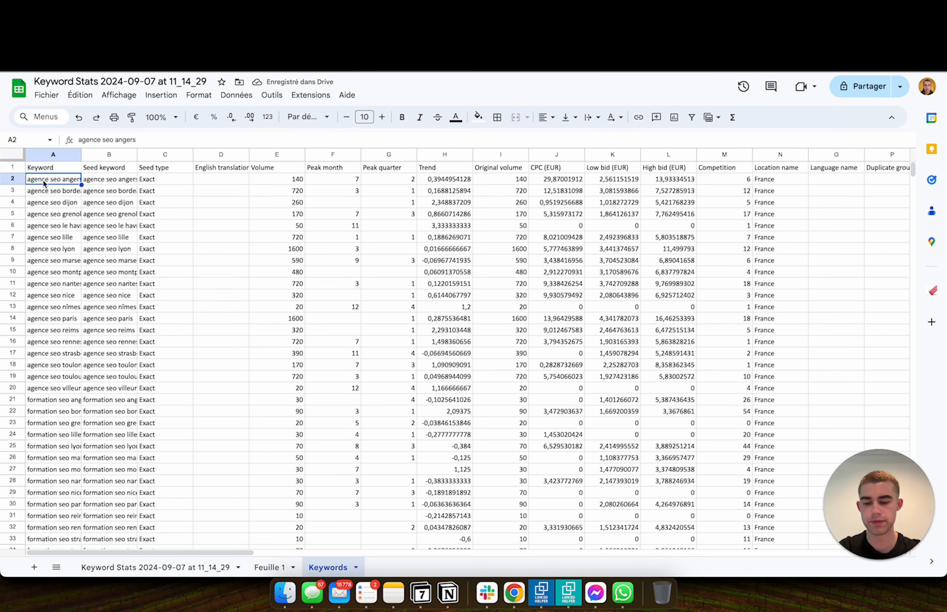
{"action": "key", "text": "super+shift+Down"}
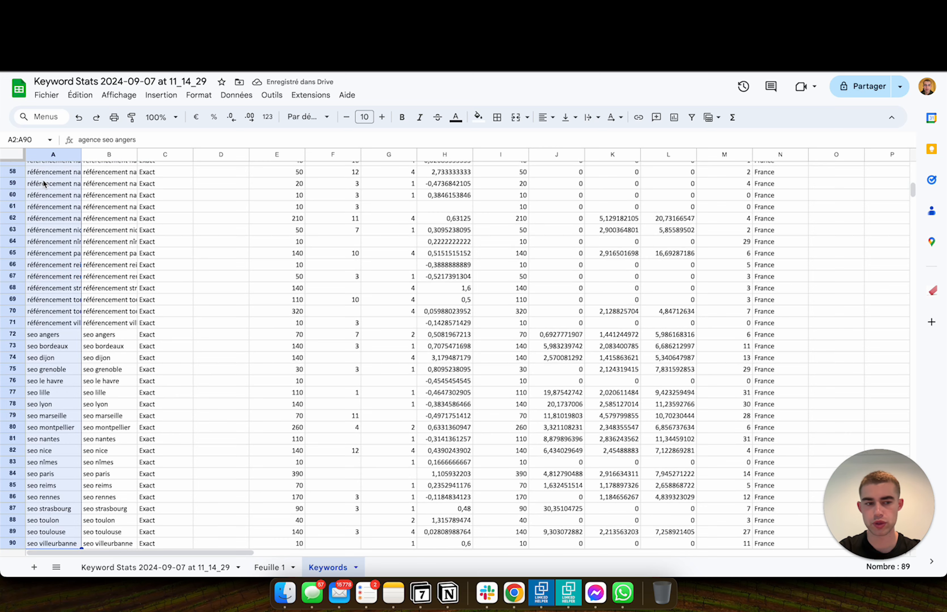
{"action": "key", "text": "super+c"}
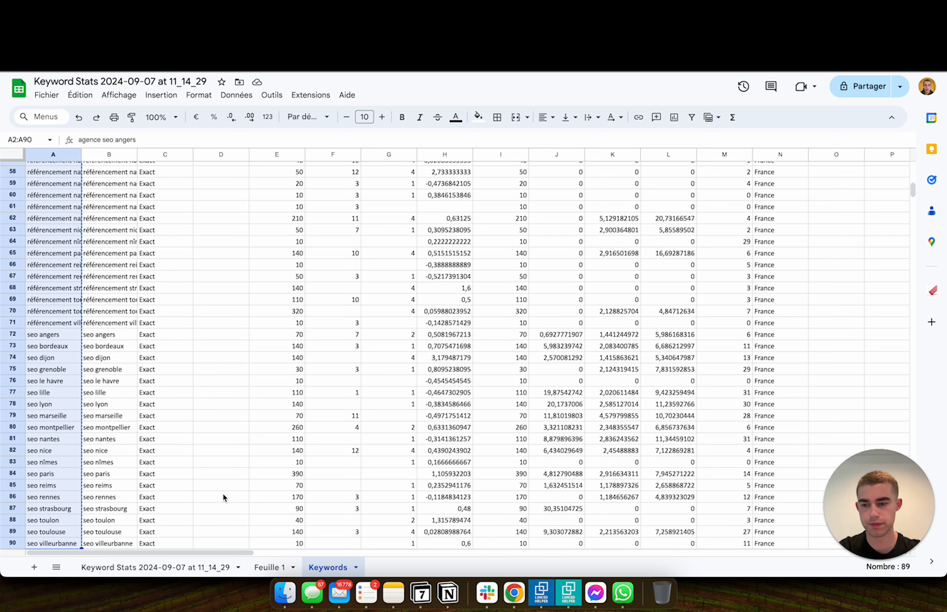
Insert a row below row 2444 of the Keyword Stats sheet and paste the copied keywords from cell A2445 down.
{"action": "left_click", "coordinate": [199, 568]}
{"action": "scroll", "coordinate": [207, 416], "scroll_direction": "down", "scroll_amount": 5}
{"action": "scroll", "coordinate": [207, 416], "scroll_direction": "down", "scroll_amount": 10}
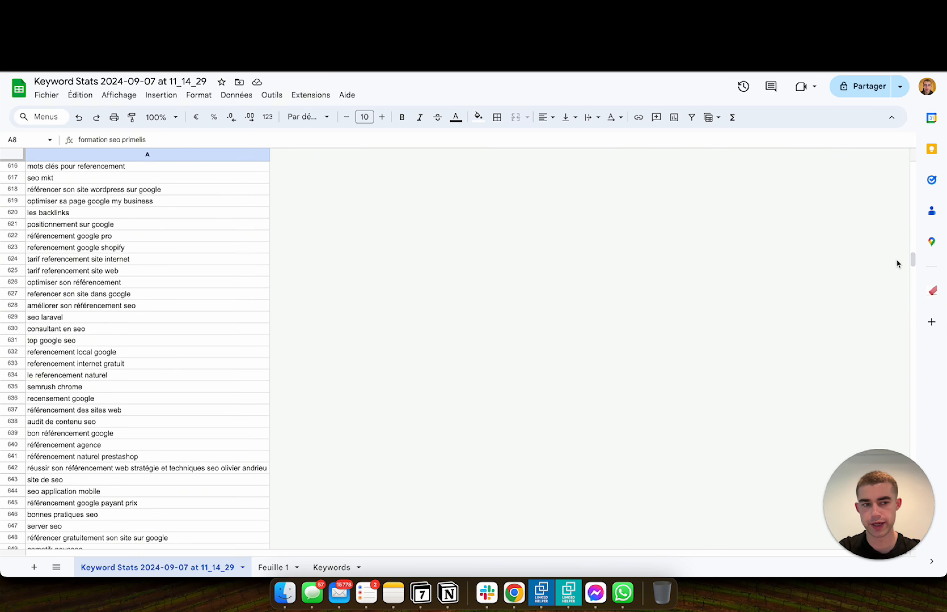
{"action": "left_click", "coordinate": [910, 260]}
{"action": "left_click_drag", "start_coordinate": [912, 259], "coordinate": [812, 554]}
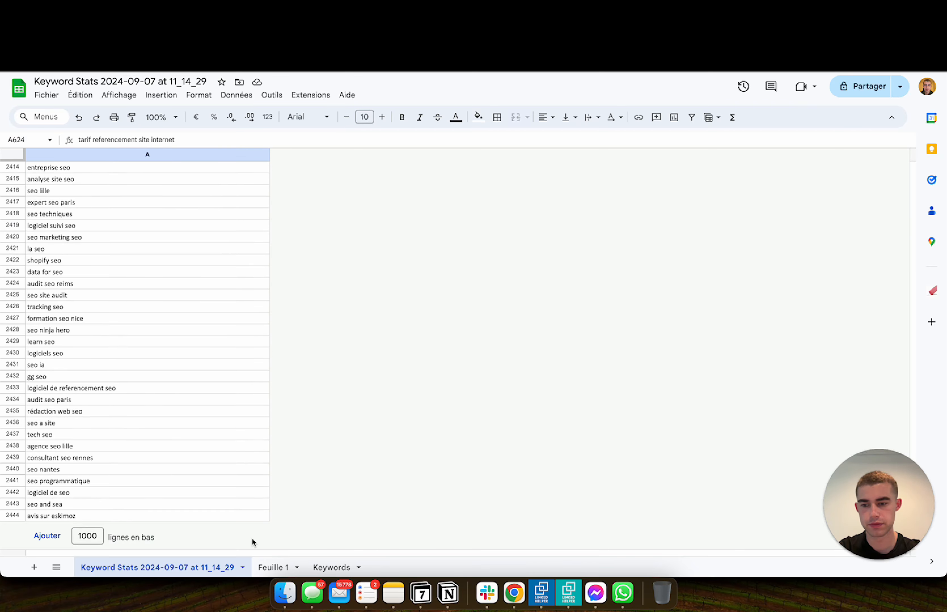
{"action": "right_click", "coordinate": [21, 518]}
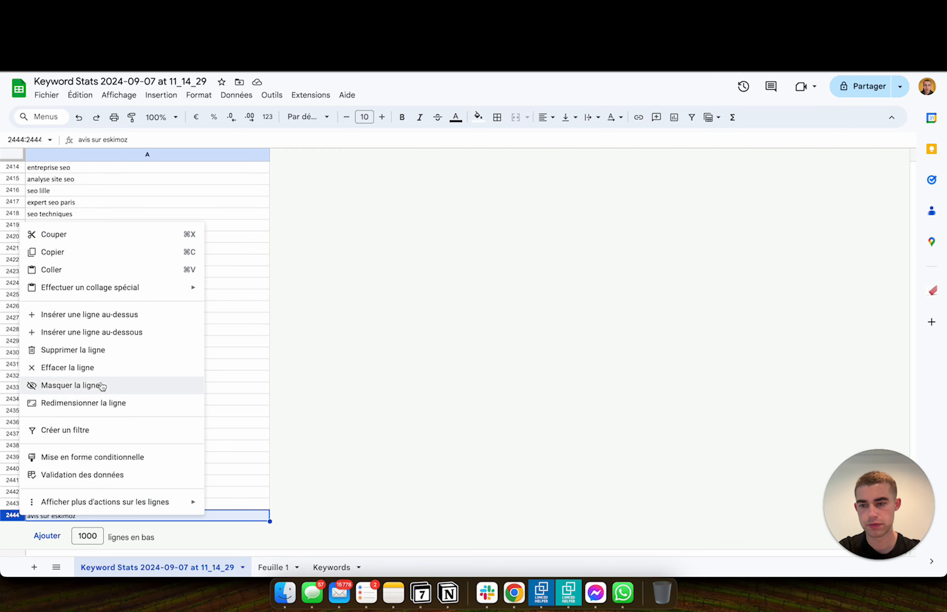
{"action": "left_click", "coordinate": [109, 335]}
{"action": "left_click", "coordinate": [103, 529]}
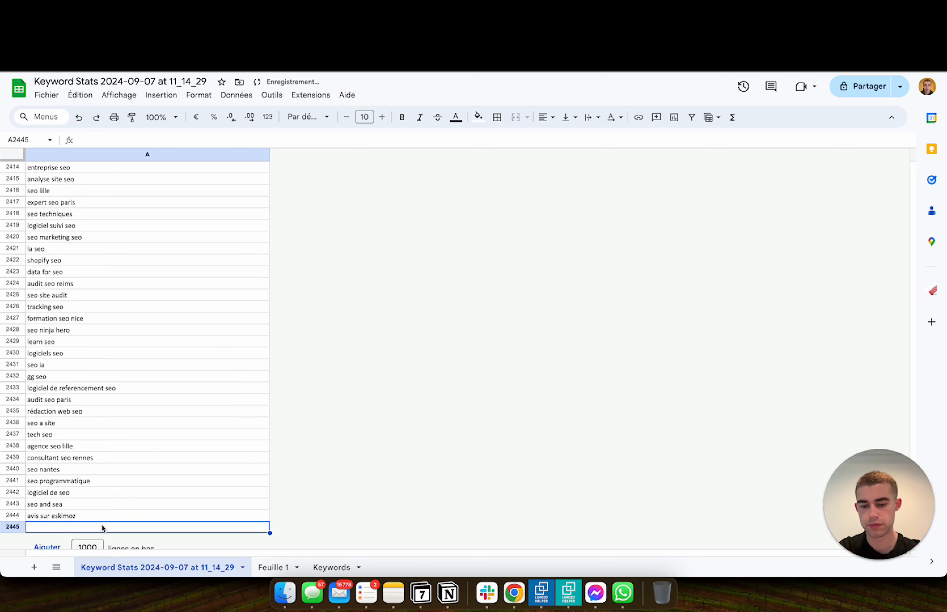
{"action": "key", "text": "super+v"}
{"action": "left_click", "coordinate": [118, 295]}
{"action": "scroll", "coordinate": [117, 293], "scroll_direction": "down", "scroll_amount": 10}
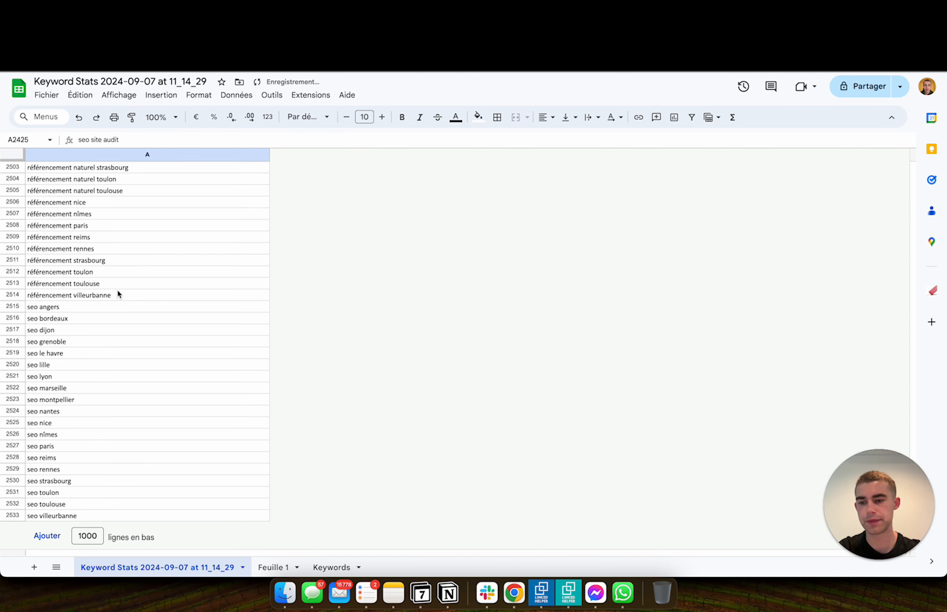
Remove the duplicate rows from column A of the Keyword Stats sheet and close the result message.
{"action": "left_click", "coordinate": [130, 155]}
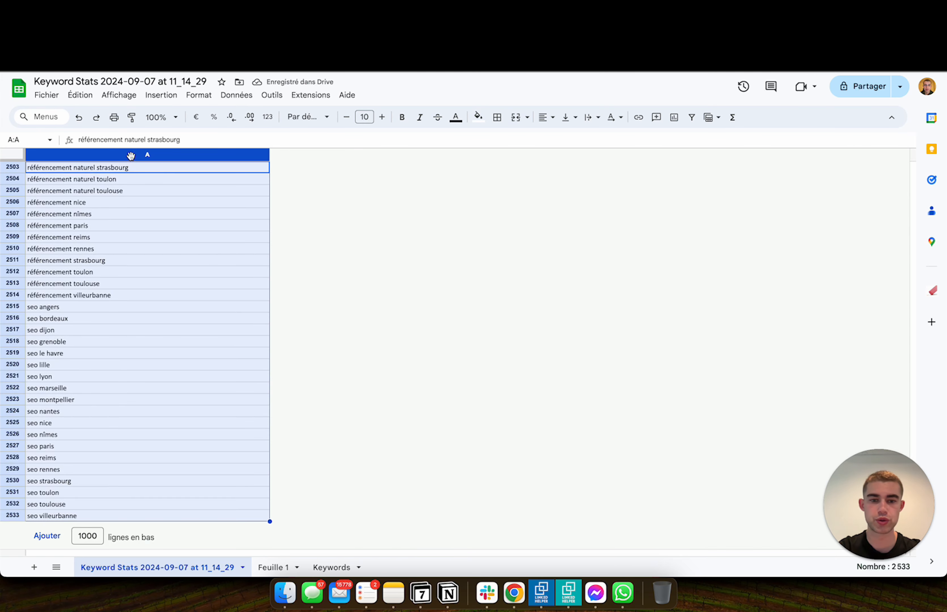
{"action": "left_click", "coordinate": [236, 94]}
{"action": "mouse_move", "coordinate": [331, 355]}
{"action": "left_click", "coordinate": [474, 374]}
{"action": "left_click", "coordinate": [484, 394]}
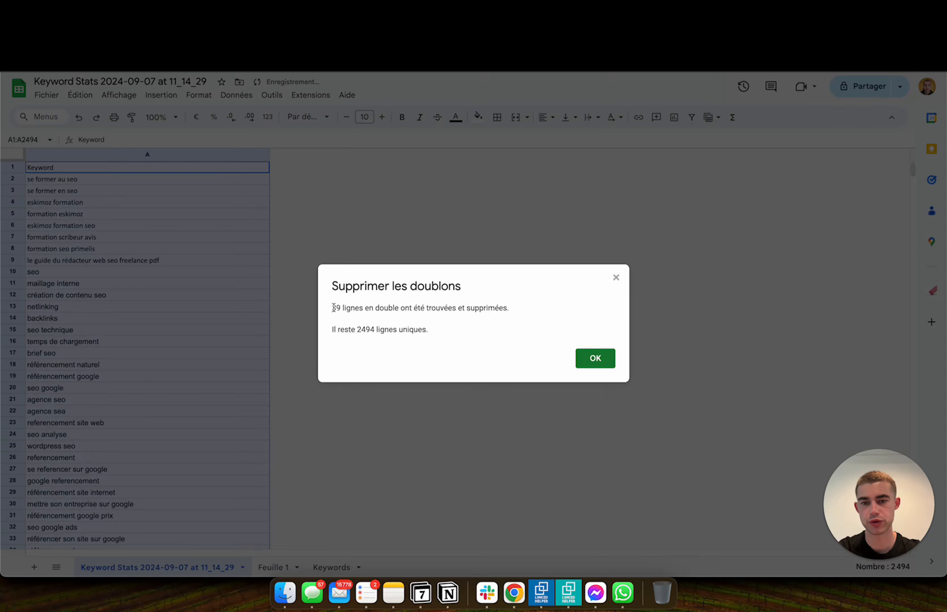
{"action": "left_click_drag", "start_coordinate": [333, 308], "coordinate": [369, 309]}
{"action": "left_click", "coordinate": [370, 309]}
{"action": "left_click", "coordinate": [578, 358]}
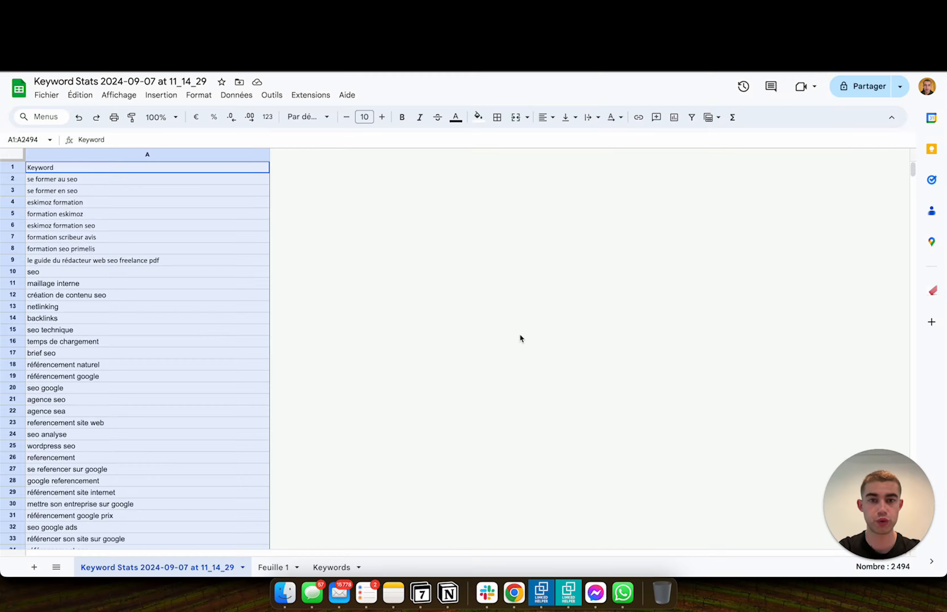
{"action": "left_click", "coordinate": [175, 335]}
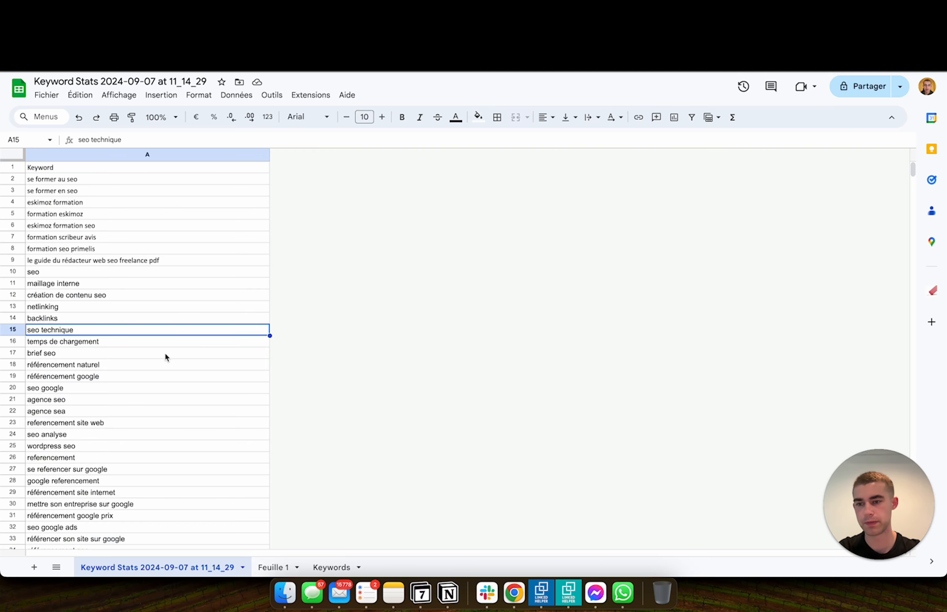
{"action": "left_click", "coordinate": [164, 376]}
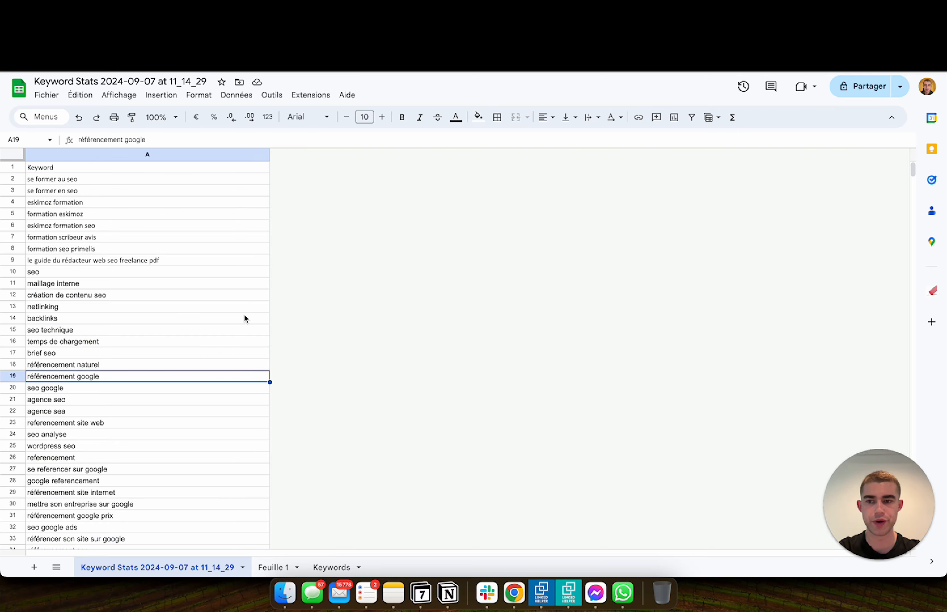
{"action": "scroll", "coordinate": [244, 318], "scroll_direction": "down", "scroll_amount": 10}
{"action": "scroll", "coordinate": [245, 317], "scroll_direction": "up", "scroll_amount": 10}
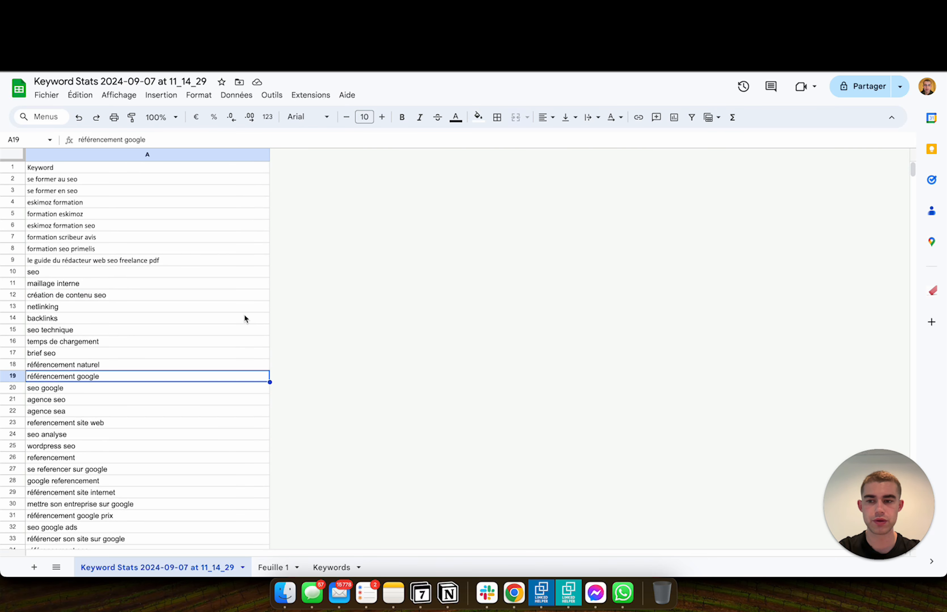